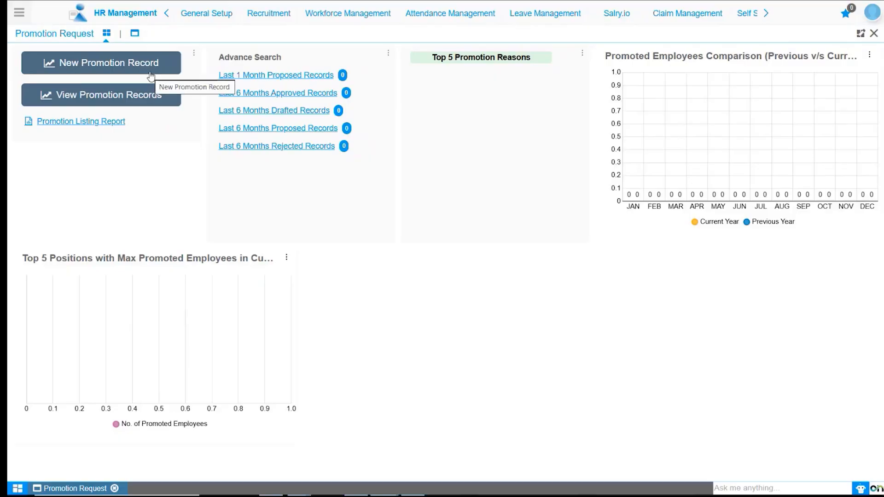
- Preview the new promotion record form and the promotion records list, returning to the Promotion Request dashboard
left_click(151, 76)
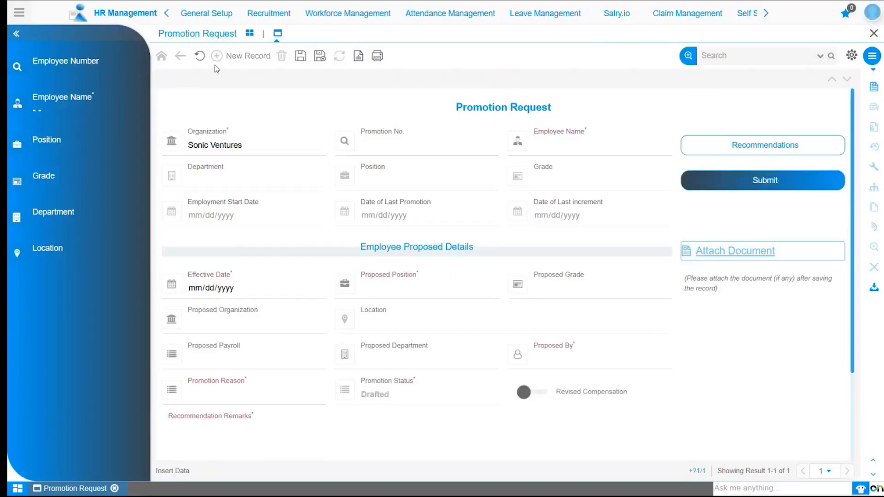
left_click(249, 34)
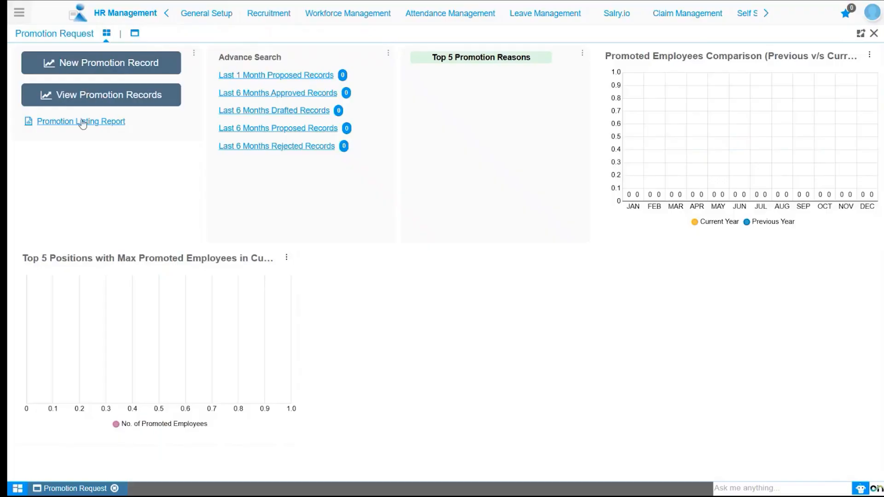
left_click(128, 103)
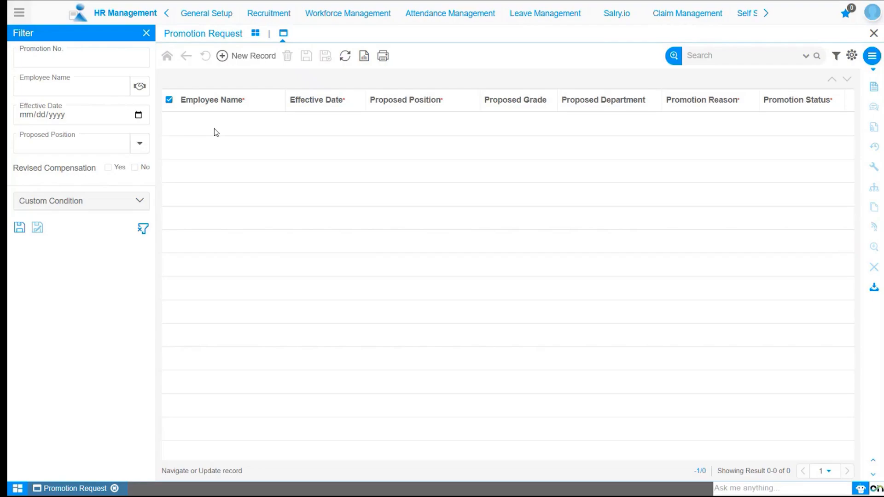
left_click(255, 34)
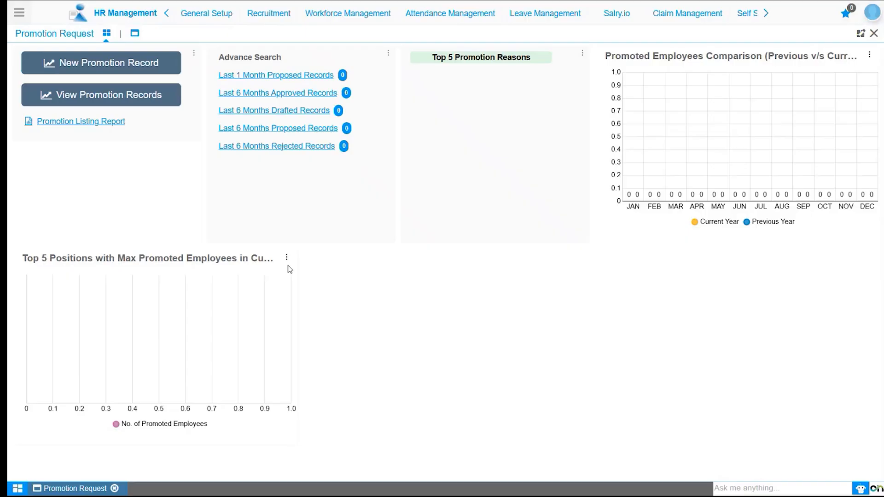
- Start a new promotion request from the promotion records list
left_click(134, 34)
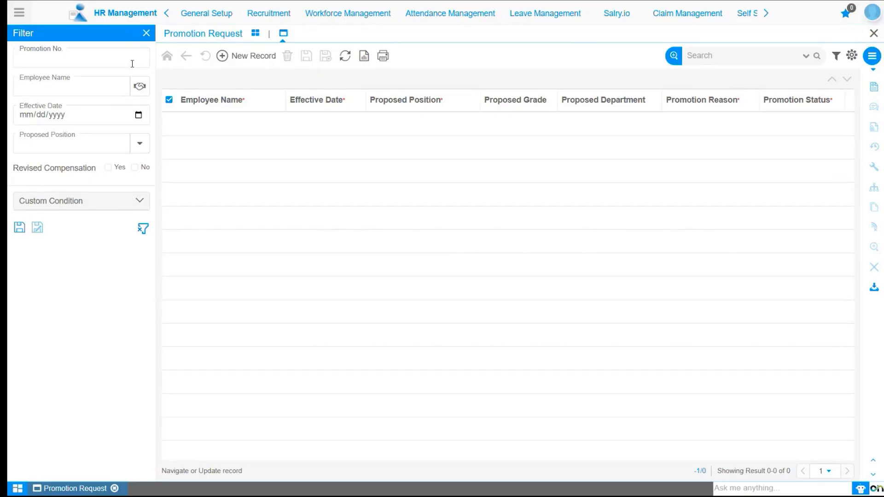
left_click(126, 94)
left_click(253, 58)
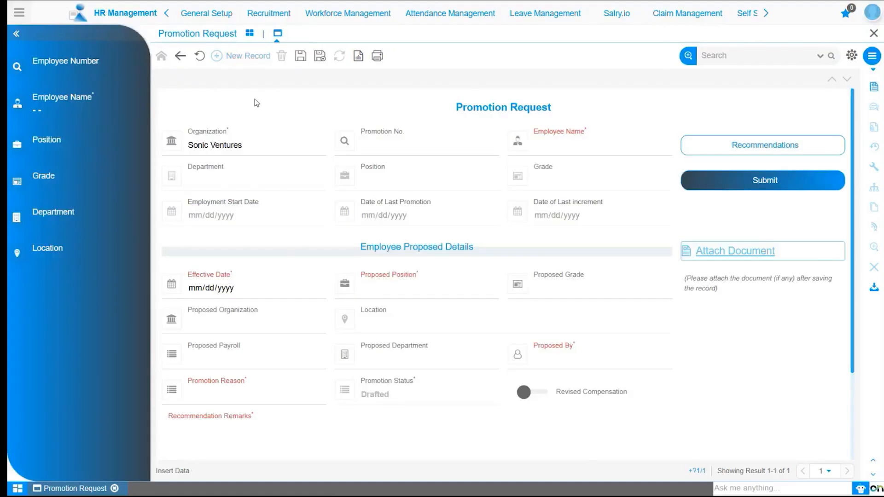
- Keep Sonic Ventures as the organization and look up the HR Assistant employee by first name for the Employee Name field
left_click(275, 147)
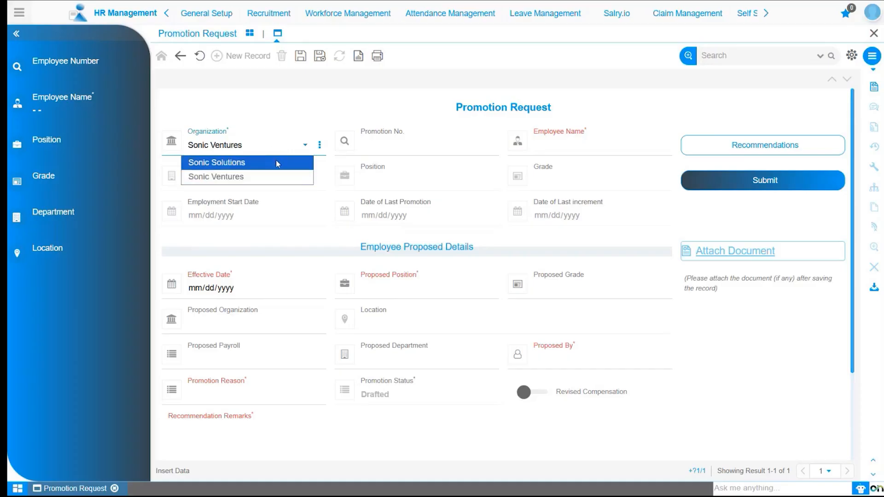
left_click(364, 145)
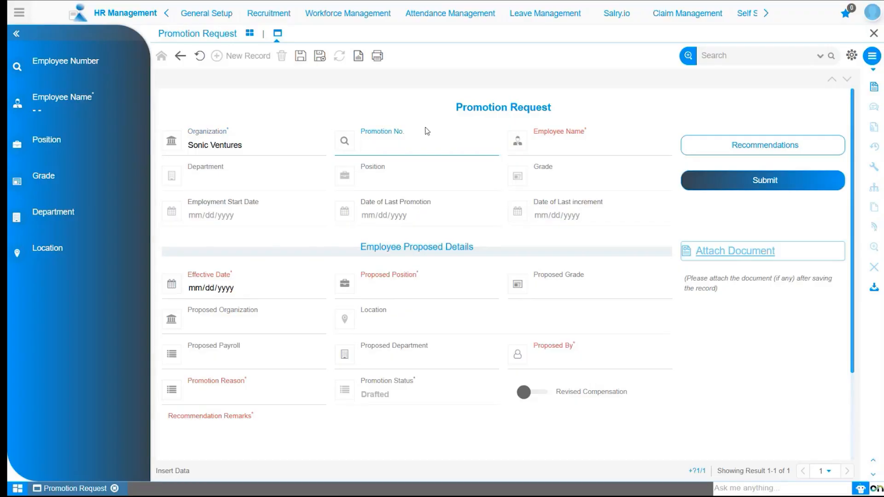
left_click(544, 142)
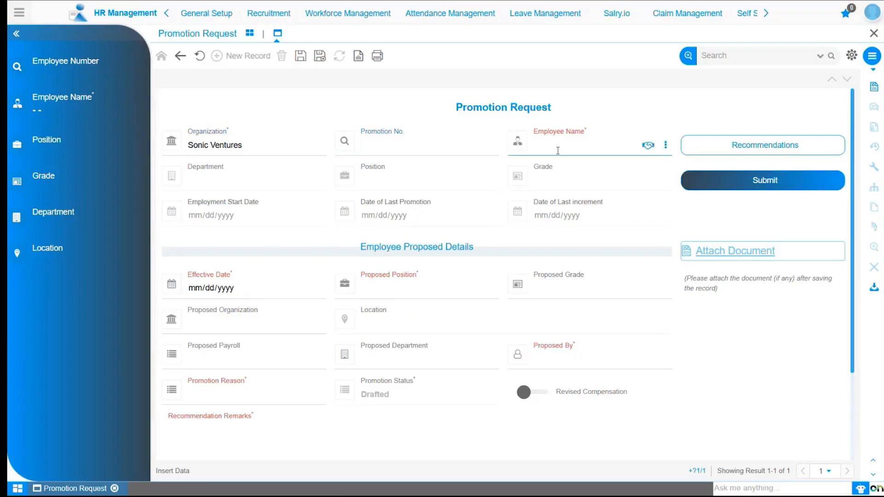
left_click(311, 150)
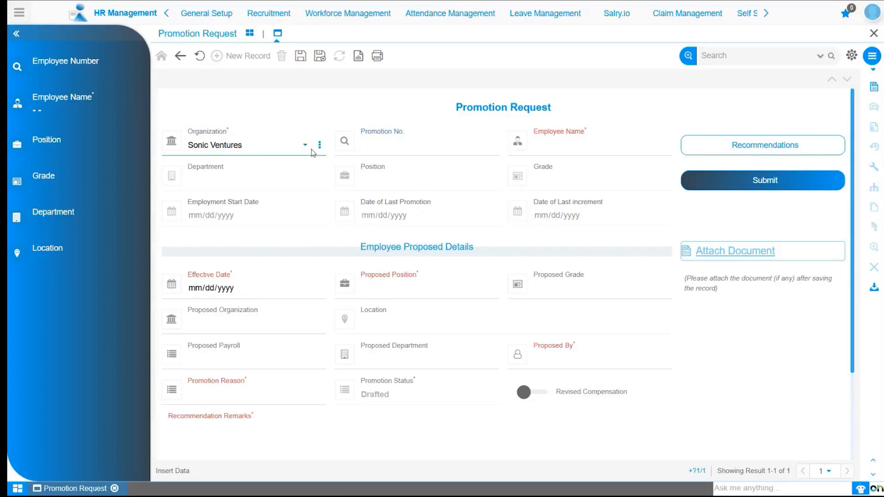
left_click(596, 137)
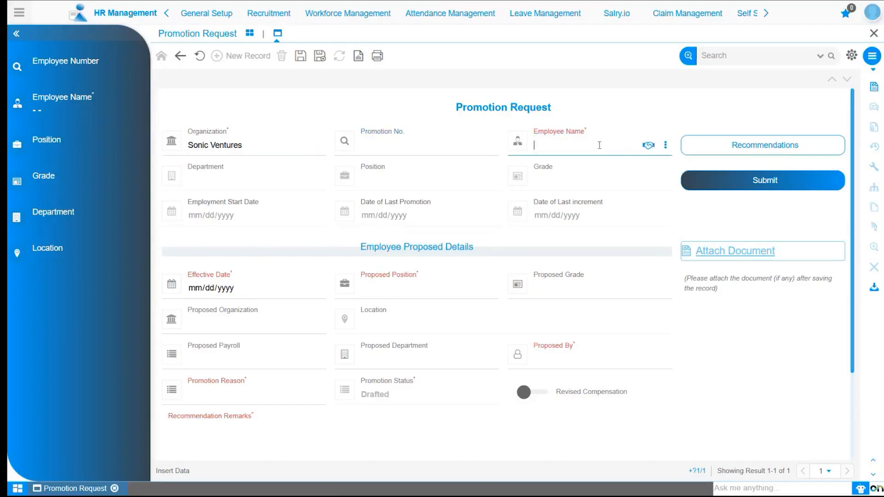
type("kar")
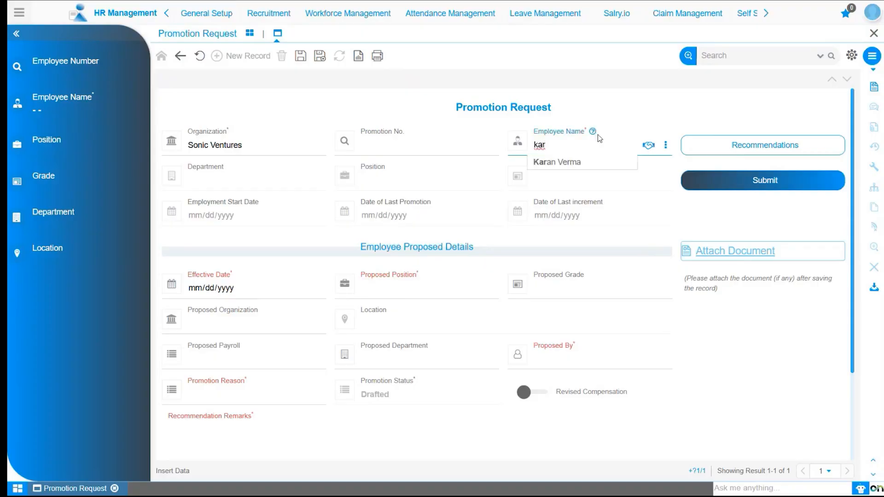
left_click(648, 146)
type("ara")
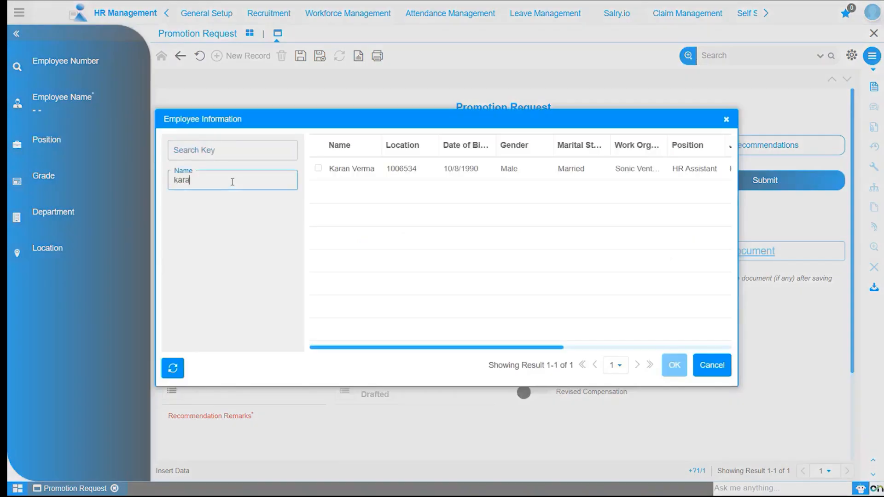
type("n")
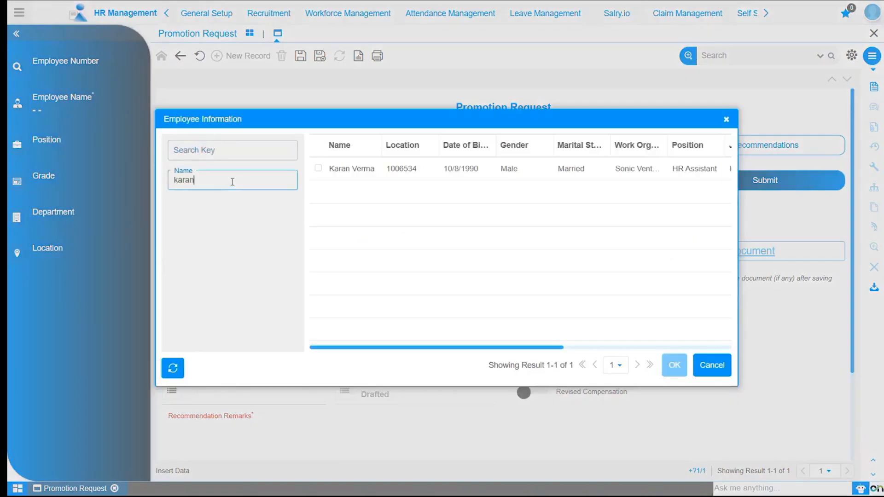
left_click(339, 170)
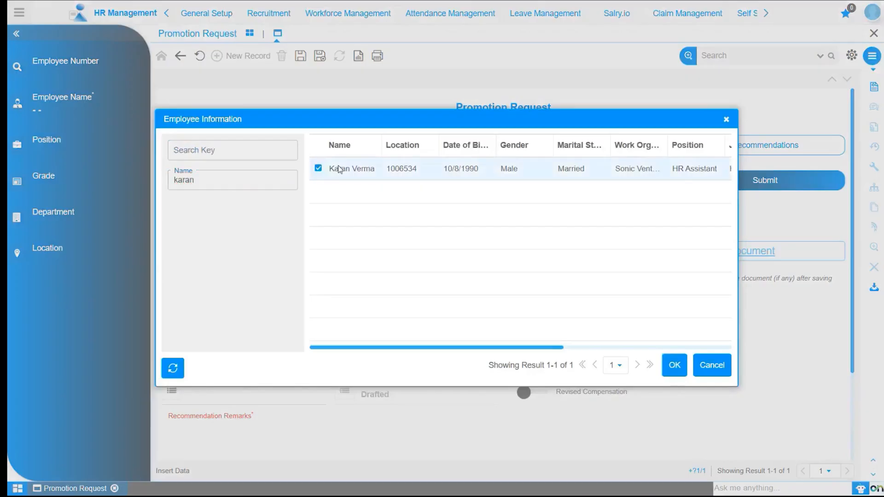
left_click(674, 365)
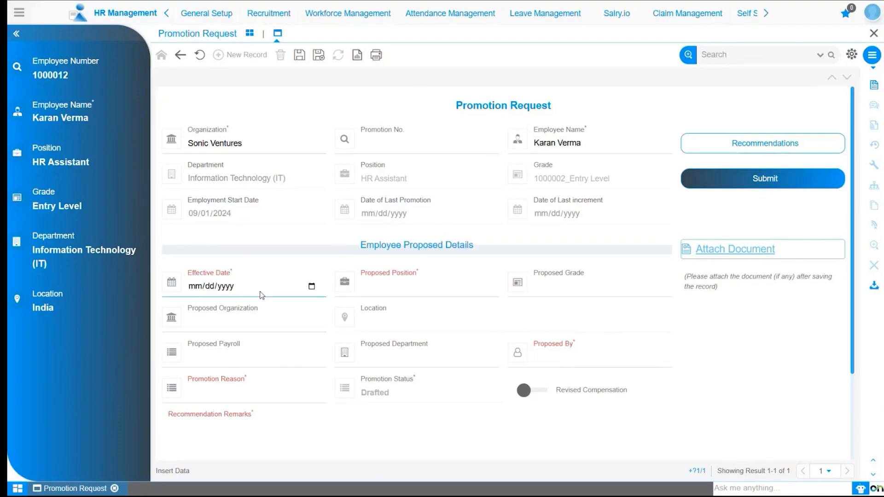
- Try to set the effective date of the promotion to 02/01/2024
left_click(191, 291)
type("02012024")
left_click(375, 279)
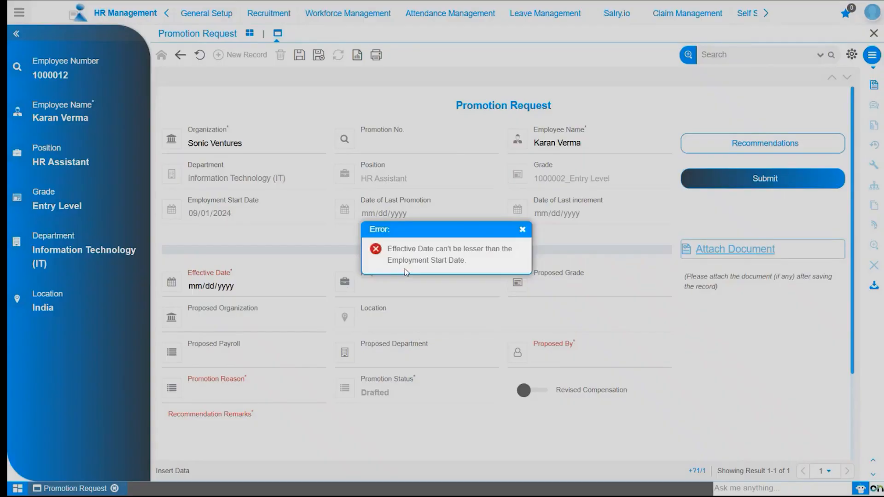
left_click(523, 229)
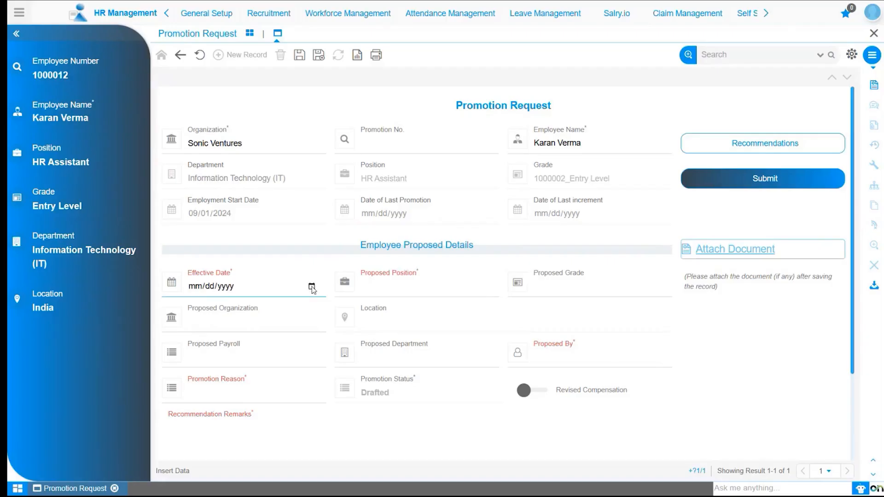
- Set the effective date of the promotion to 10/30/2025
left_click(311, 288)
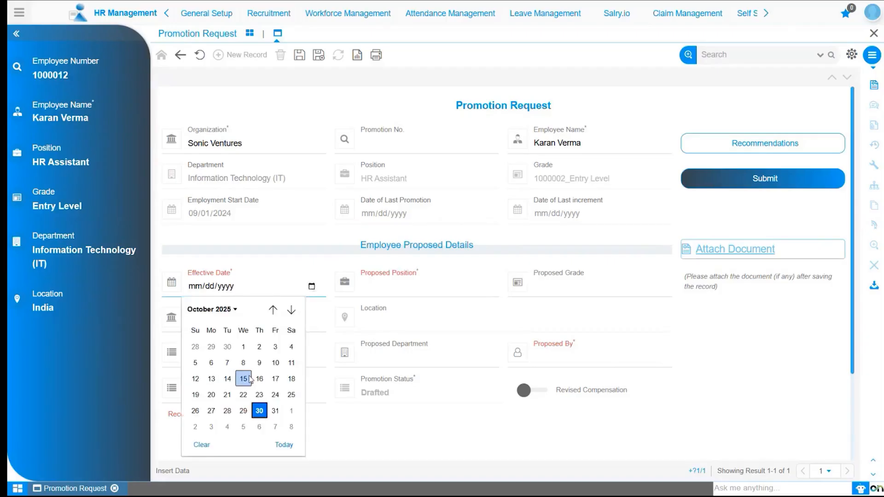
left_click(259, 411)
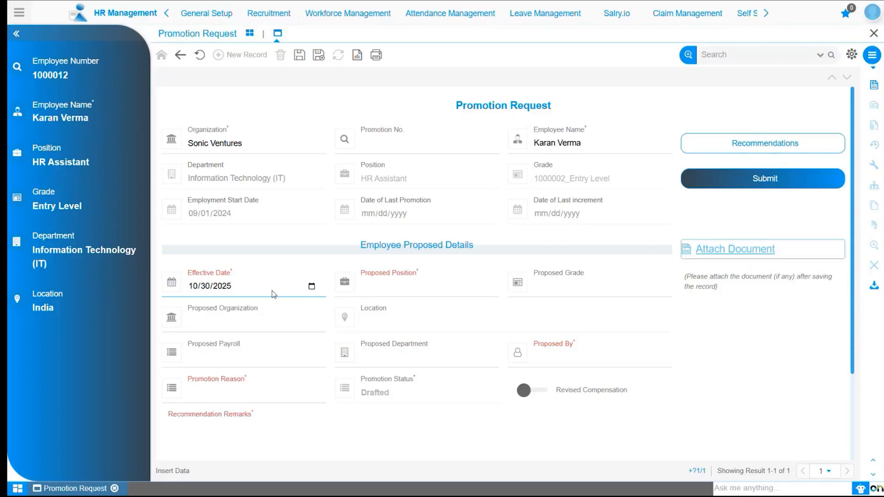
- Set the proposed position to HR Admin and the proposed grade to Senior Level
left_click(379, 286)
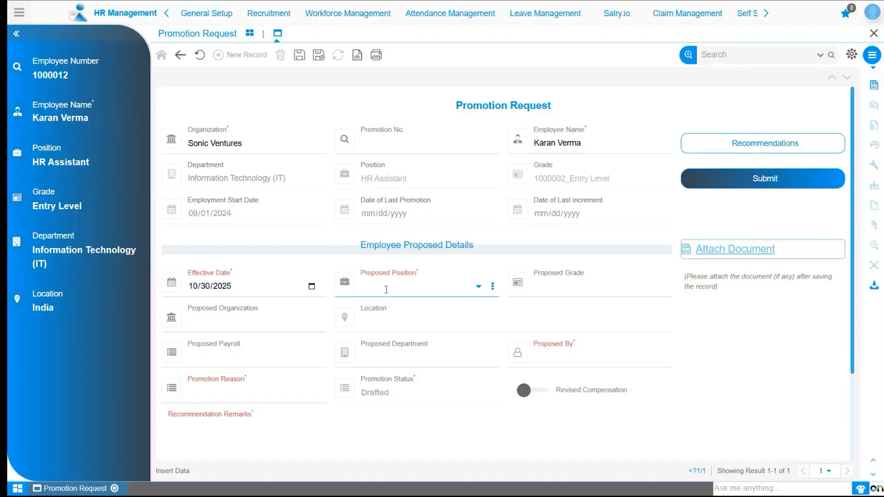
left_click(480, 290)
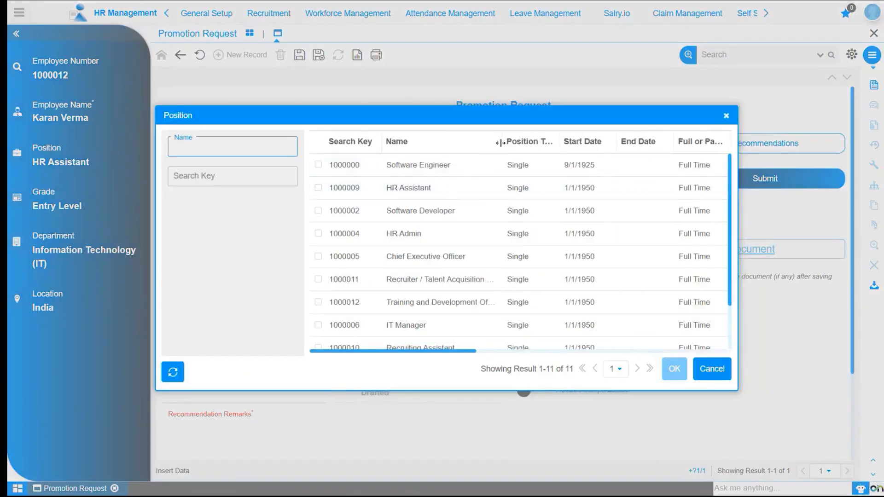
left_click(448, 243)
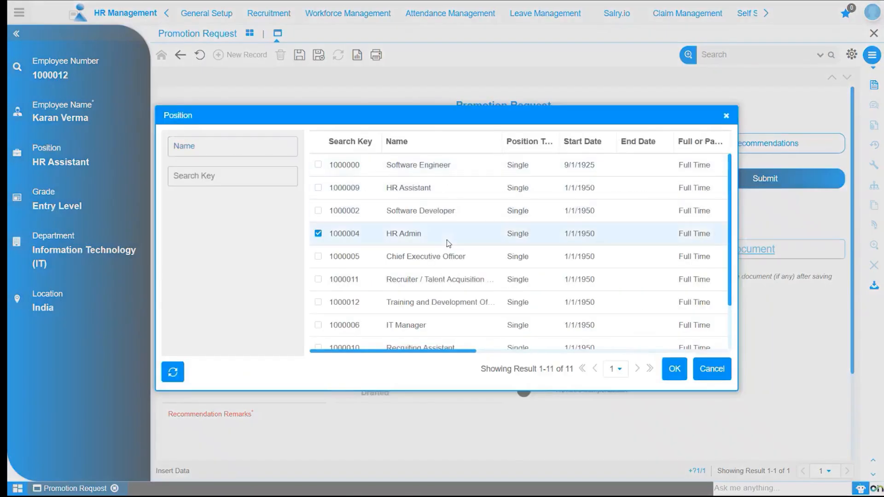
left_click(675, 369)
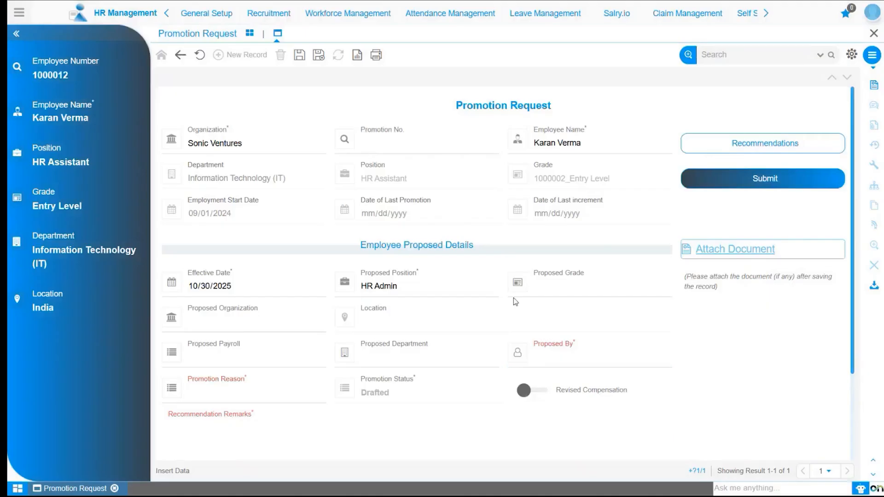
left_click(554, 288)
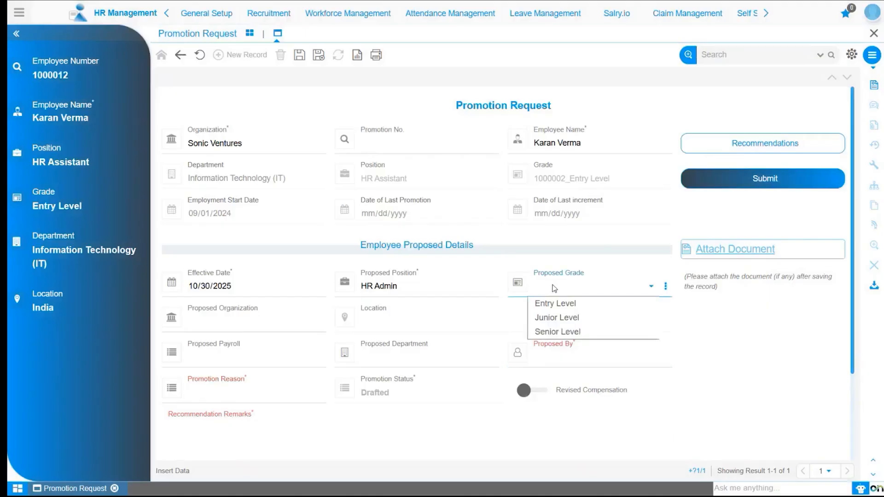
left_click(561, 337)
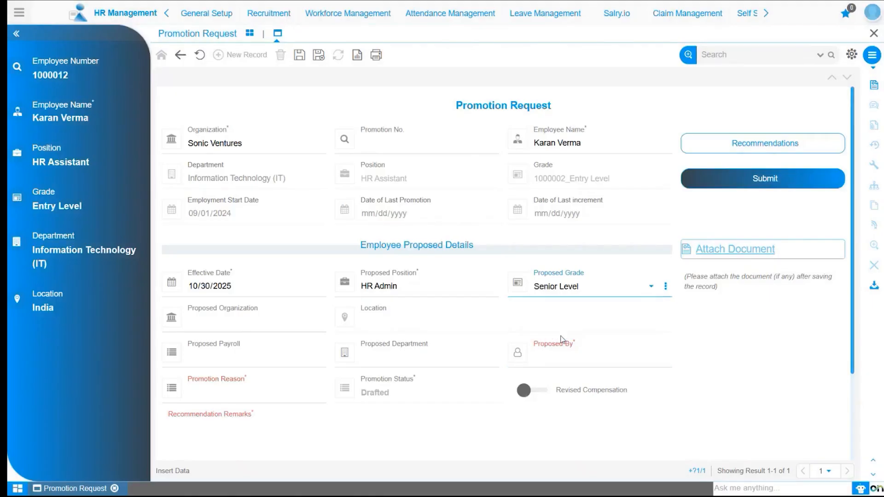
- Examine the choices for the proposed organization and proposed department, leaving both fields empty
left_click(278, 320)
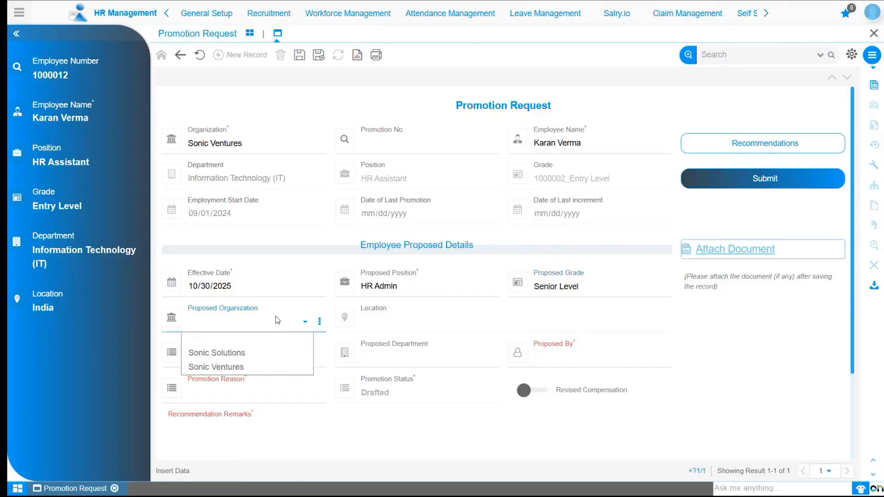
left_click(277, 321)
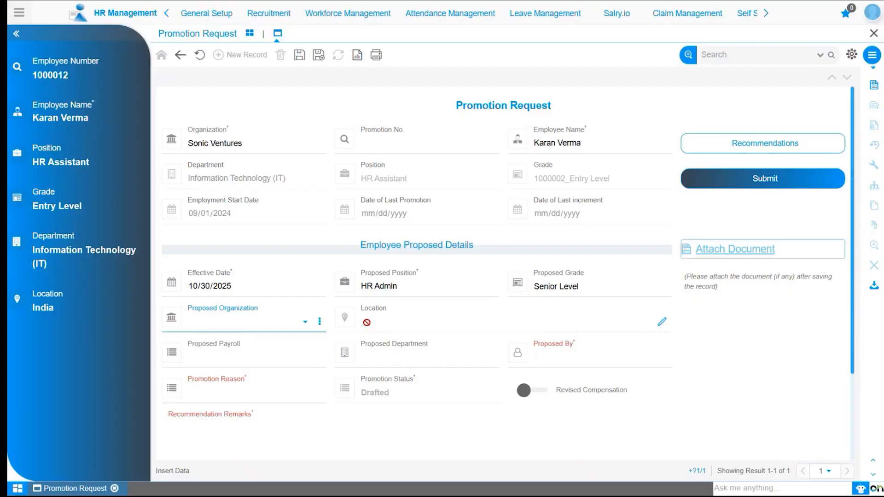
left_click(398, 324)
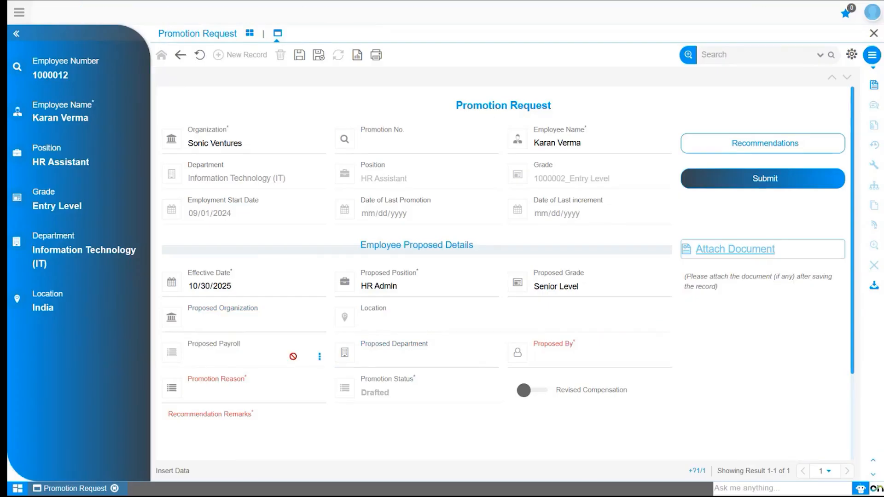
left_click(281, 330)
left_click(384, 362)
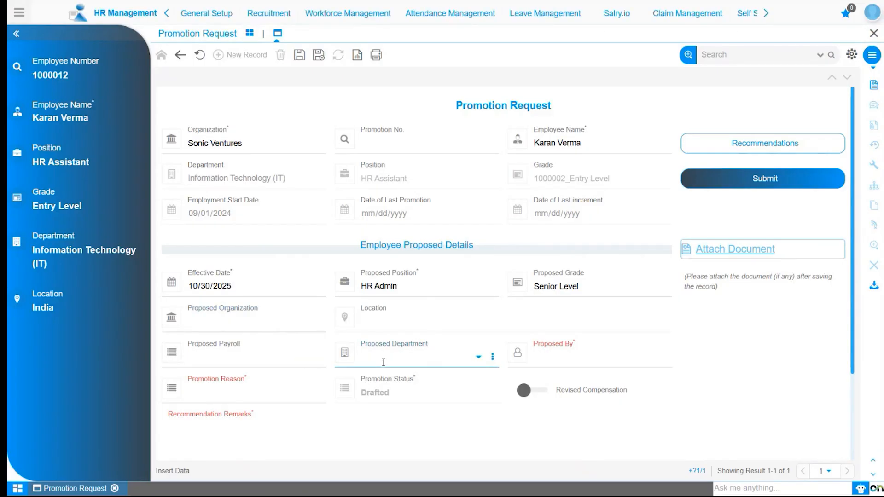
left_click(479, 358)
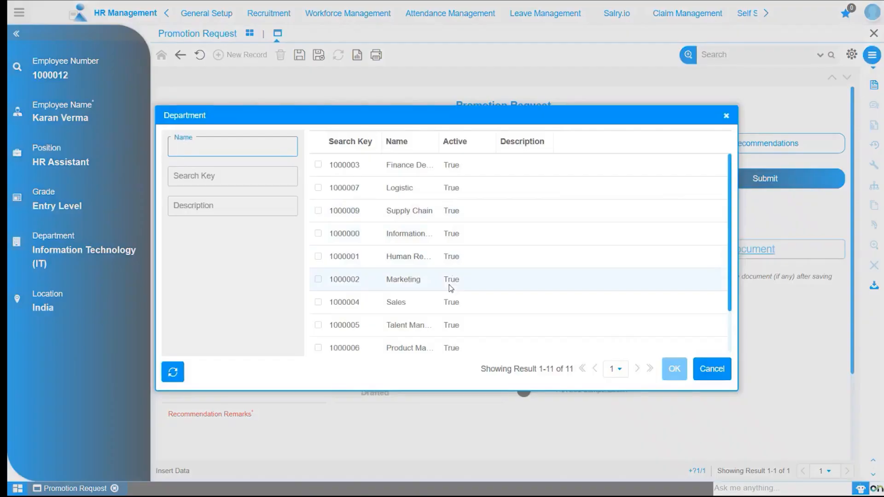
left_click(700, 368)
- Fill in the Proposed By field with the first employee in the employee lookup list
left_click(571, 361)
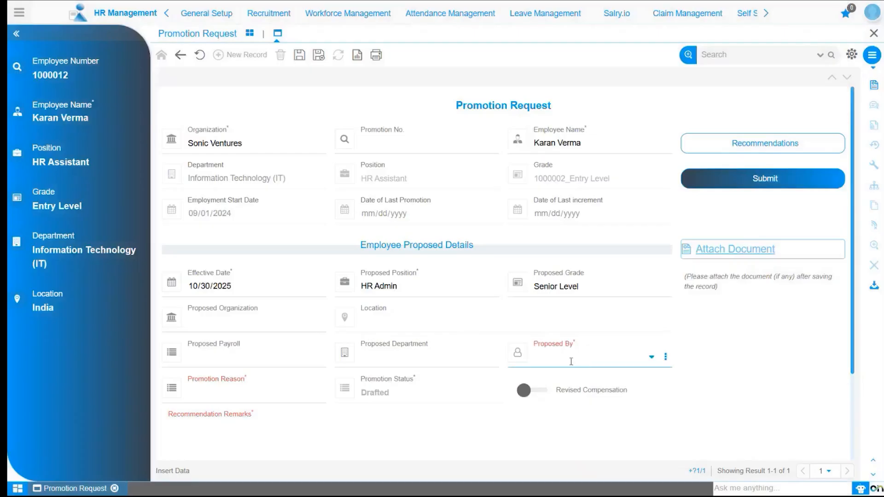
left_click(652, 358)
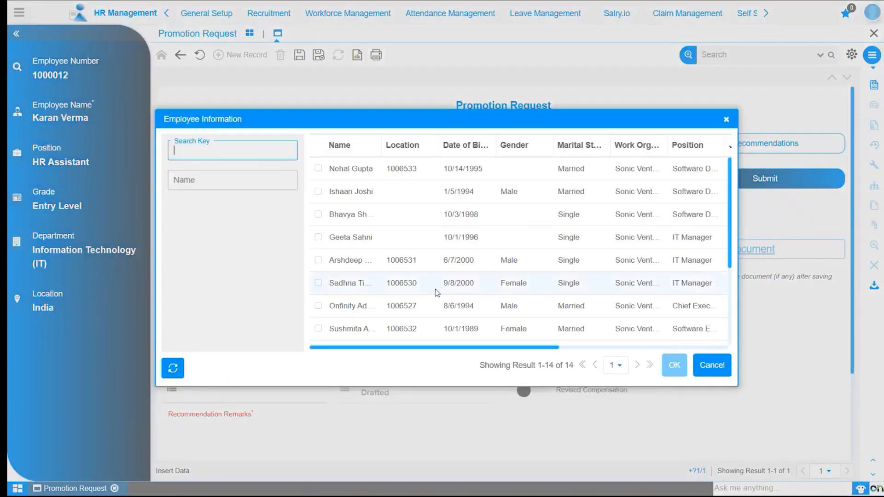
left_click(374, 169)
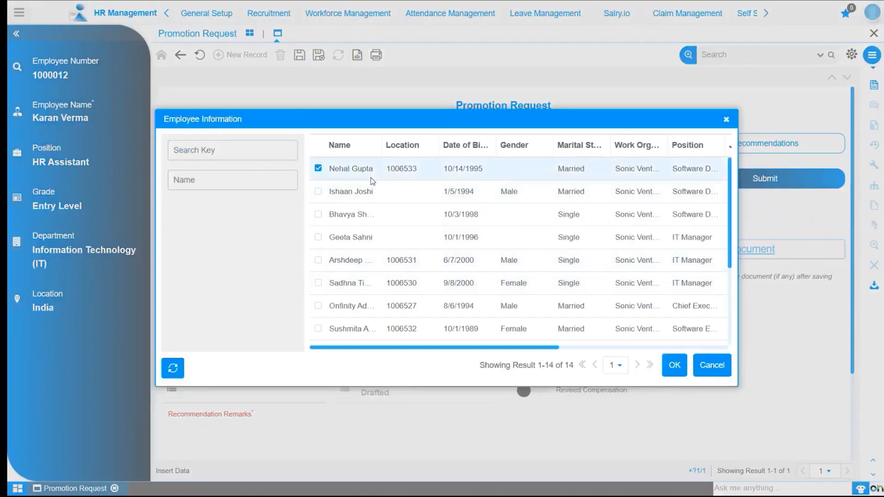
left_click(675, 365)
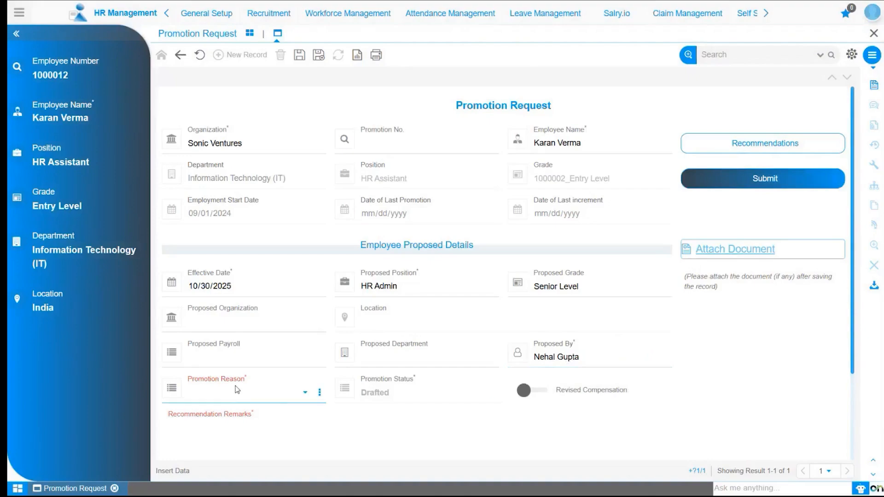
- Set the promotion reason to Performance/Excelling well beyond Expectations and enable Revised Compensation
left_click(242, 395)
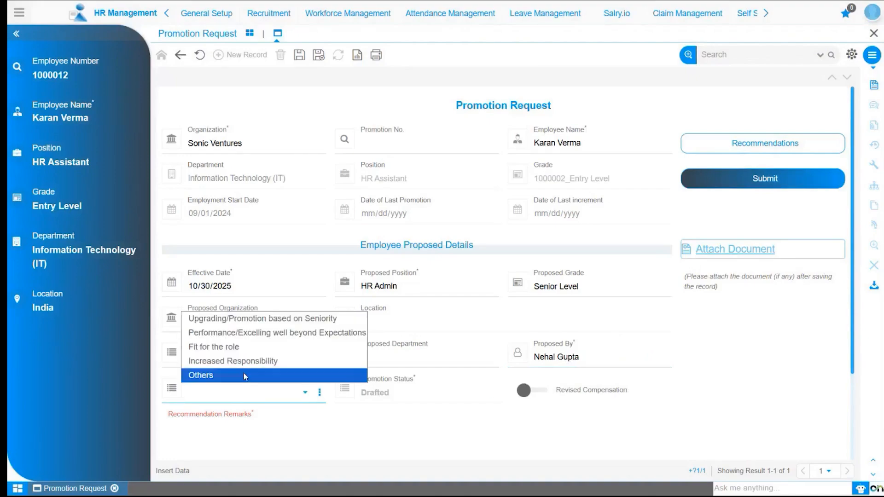
left_click(243, 339)
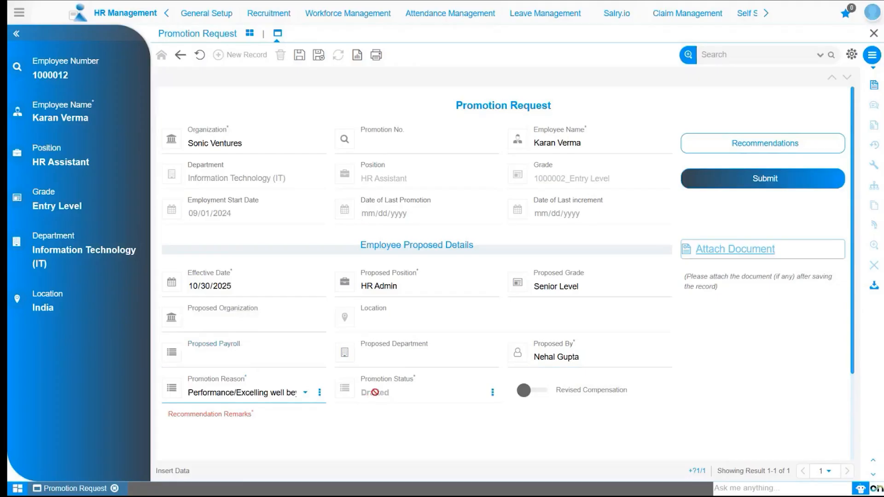
left_click(530, 391)
- Enter the recommendation remarks "Consistently exceeding performance expectations."
scroll(298, 344, "down", 1)
left_click(244, 397)
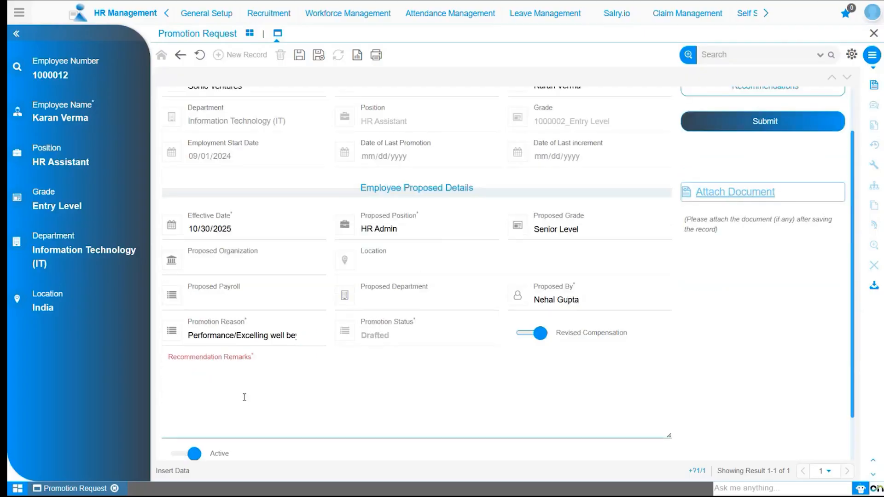
type("Consistently exceeding performance expectations.")
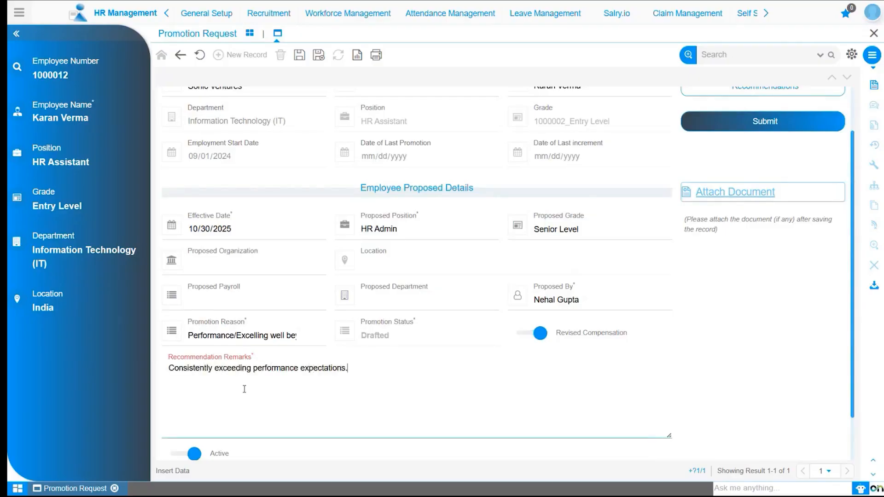
- Expand the Letter Details section to view its fields and save the promotion request
scroll(244, 389, "down", 2)
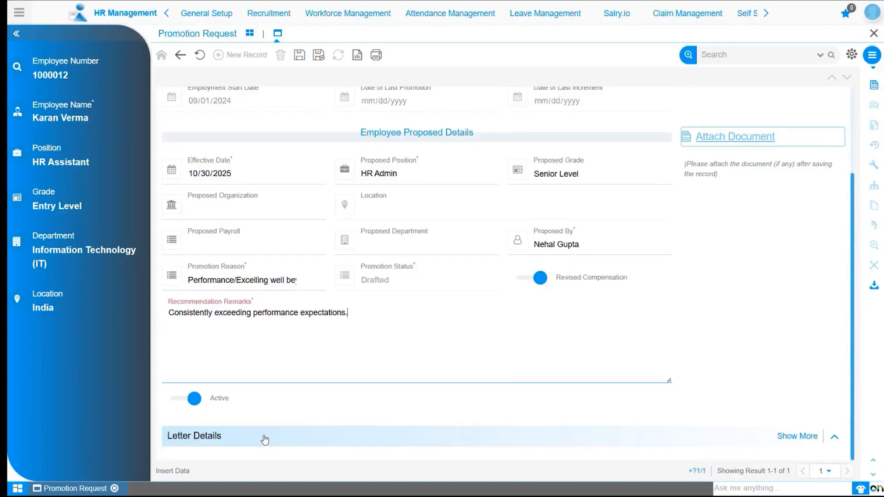
left_click(271, 408)
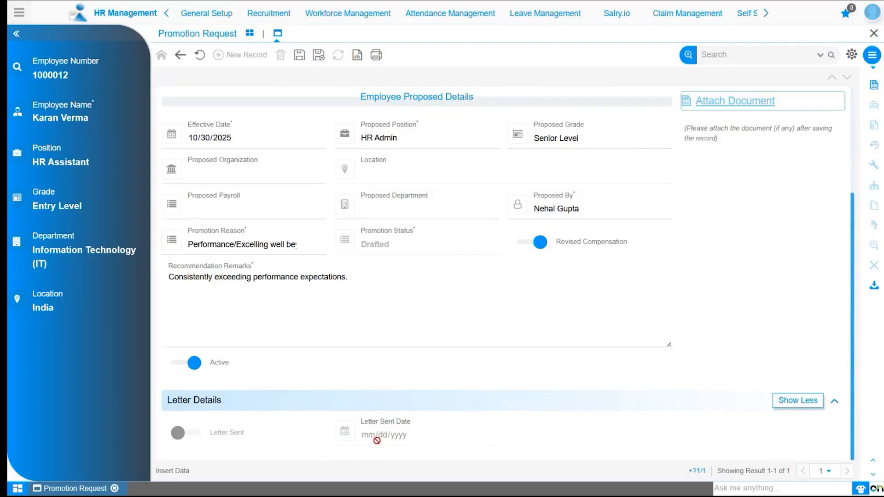
scroll(377, 438, "up", 3)
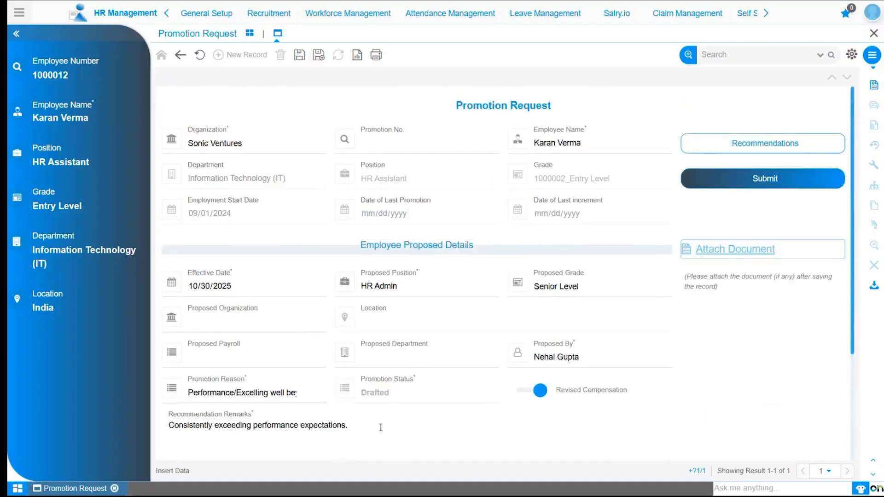
left_click(300, 57)
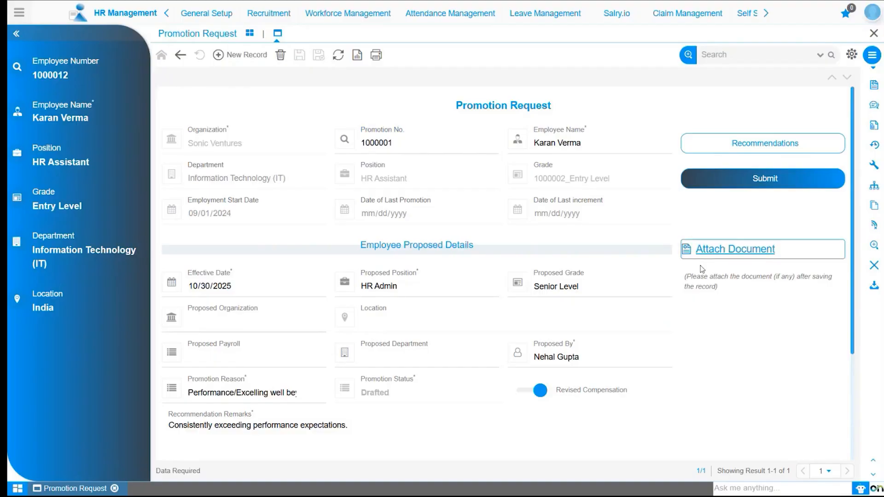
- Attach Promotion.docx from the Desktop to the promotion request and upload it to the server file system
left_click(710, 254)
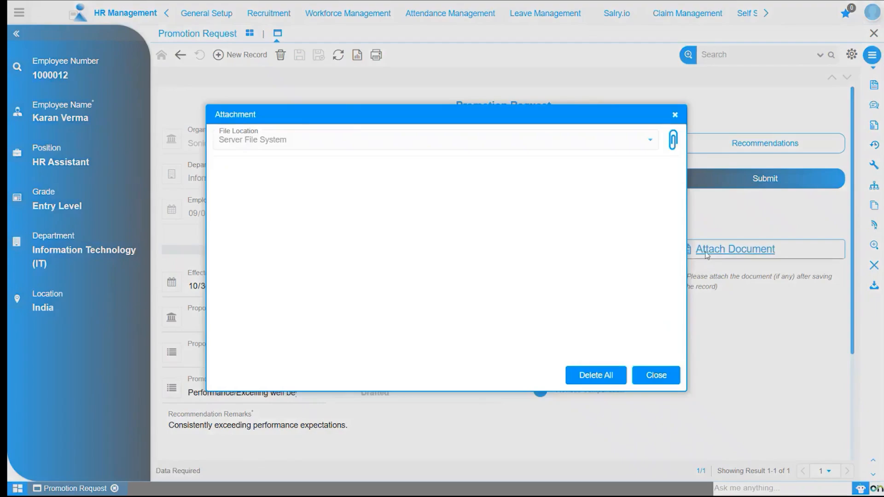
left_click(672, 138)
type("promot")
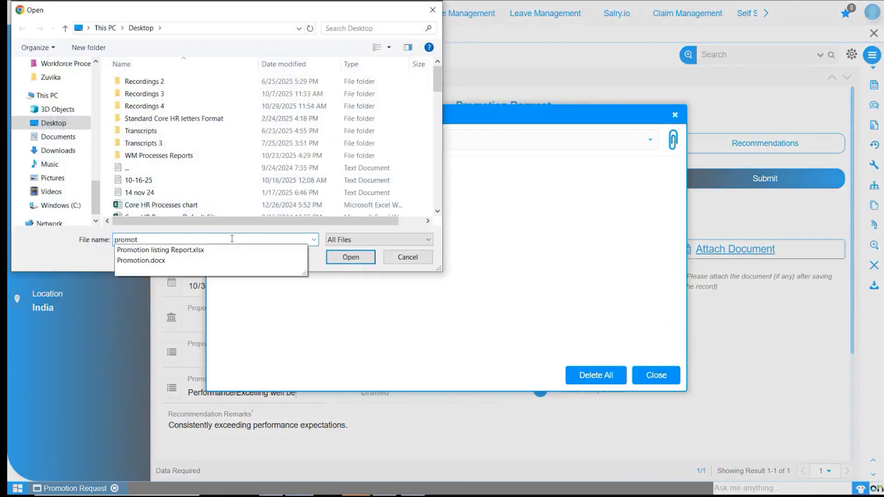
left_click(225, 261)
left_click(347, 261)
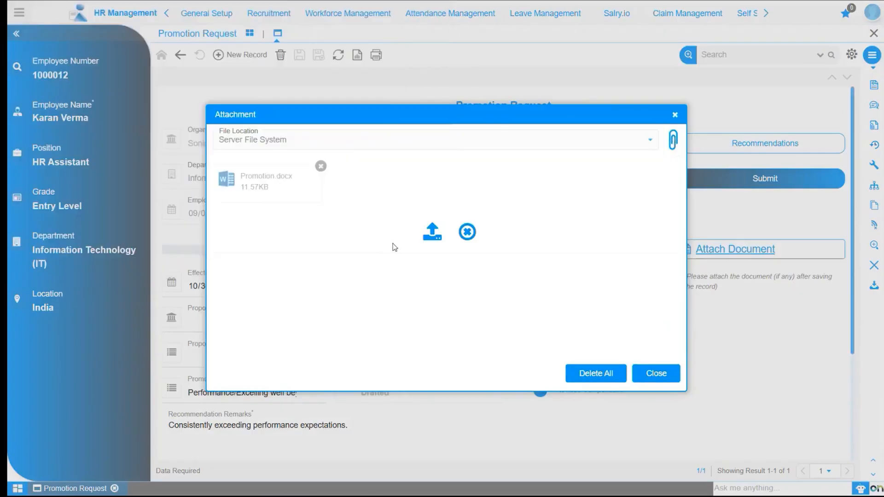
left_click(431, 233)
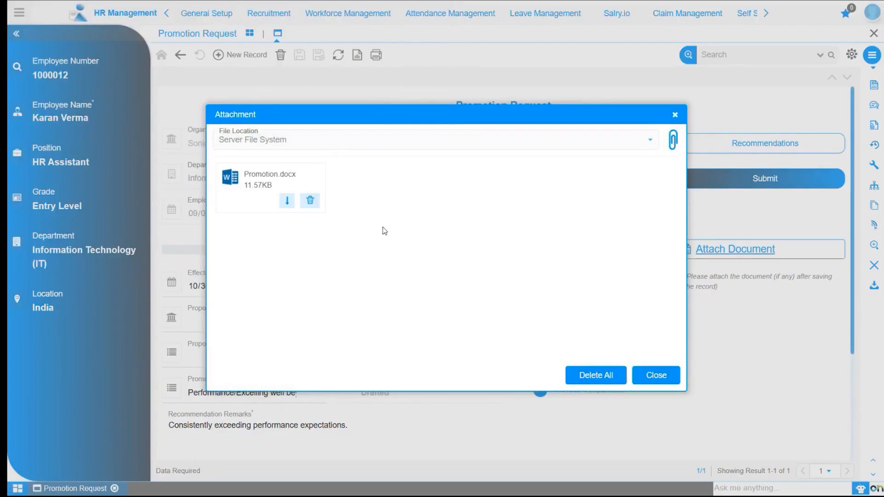
left_click(657, 374)
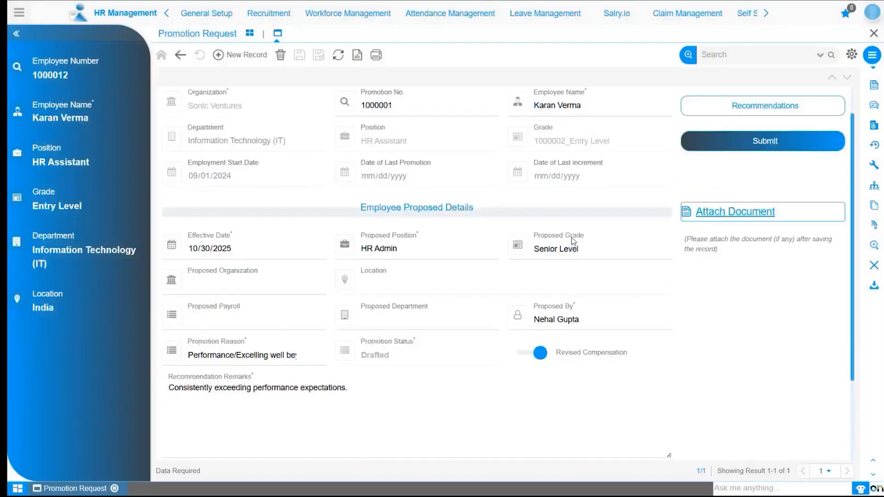
- Examine the recommendation recorded for the promotion request, including its author and remarks, and return to the request
scroll(483, 283, "down", 3)
scroll(401, 317, "up", 3)
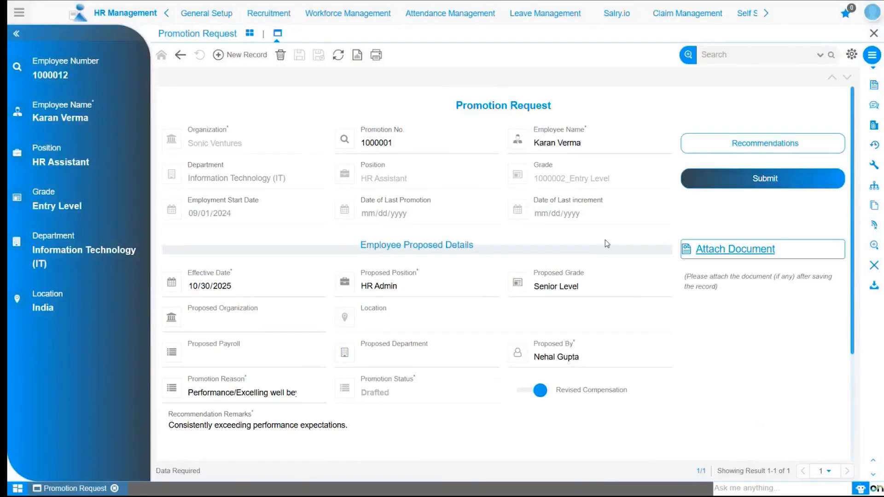
left_click(714, 150)
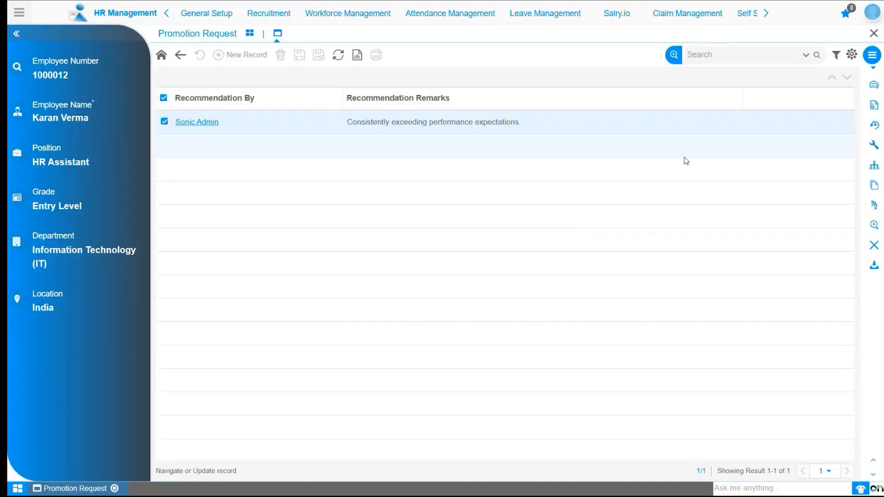
double_click(201, 127)
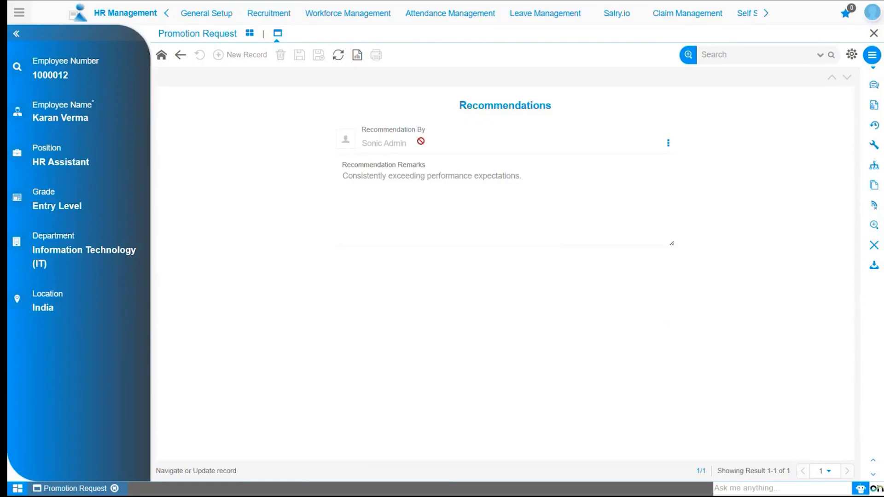
left_click(163, 59)
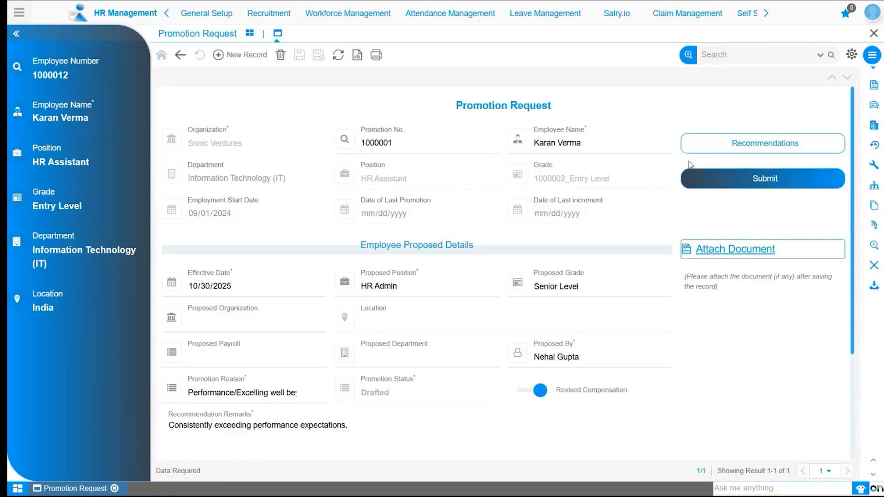
- Submit the promotion request and apply the promotion to the employee's personal and work information
left_click(715, 179)
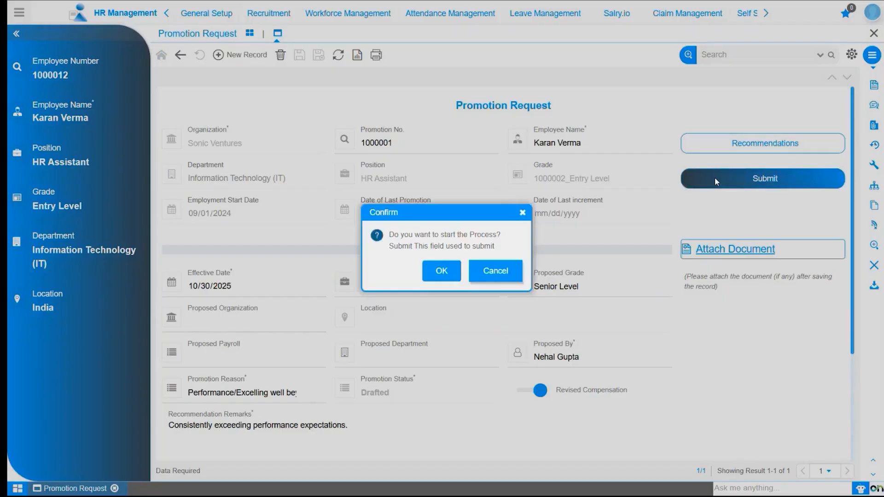
left_click(446, 273)
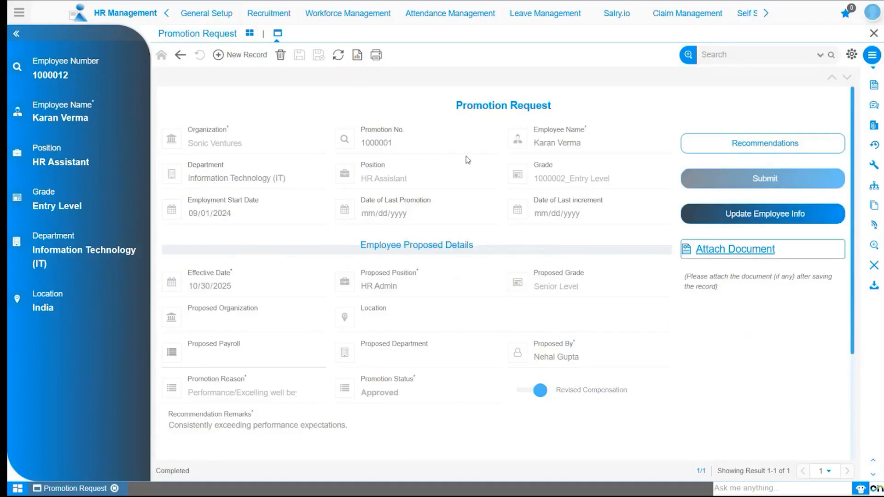
scroll(440, 245, "down", 1)
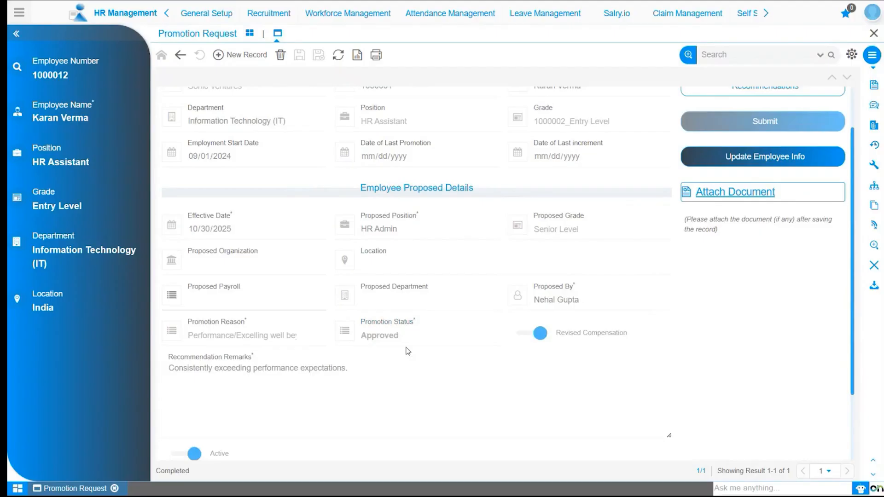
scroll(430, 325, "up", 1)
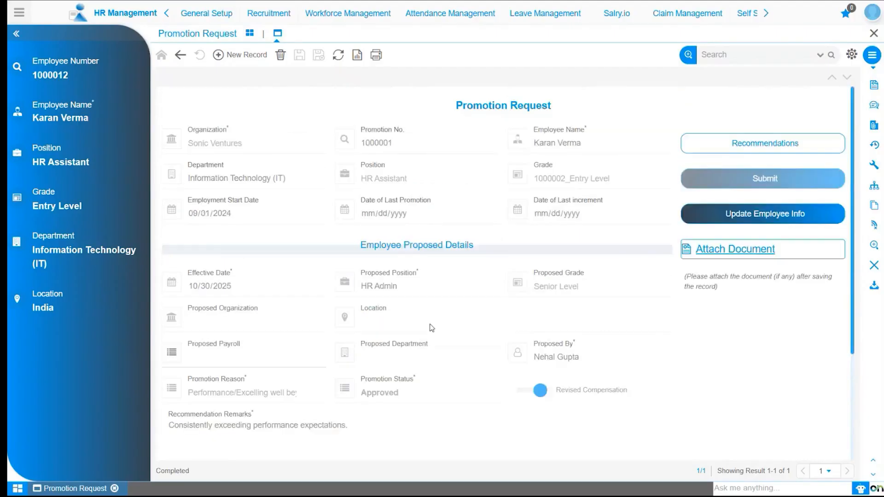
left_click(710, 220)
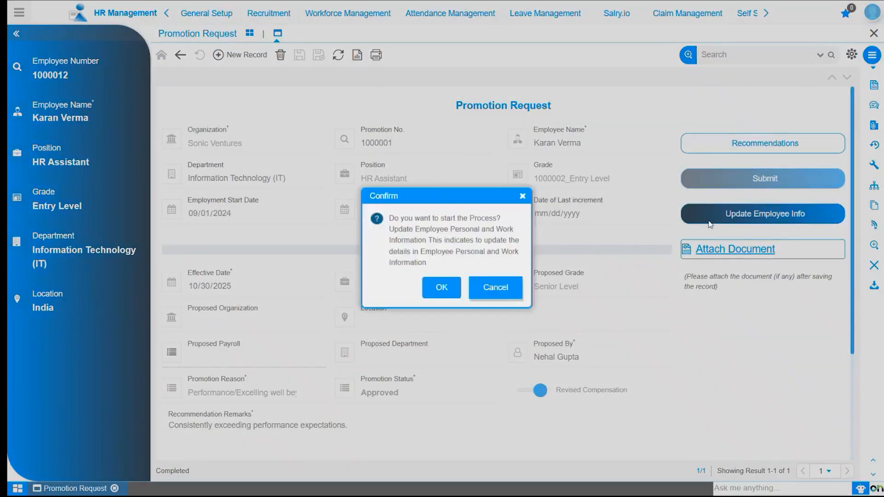
left_click(442, 288)
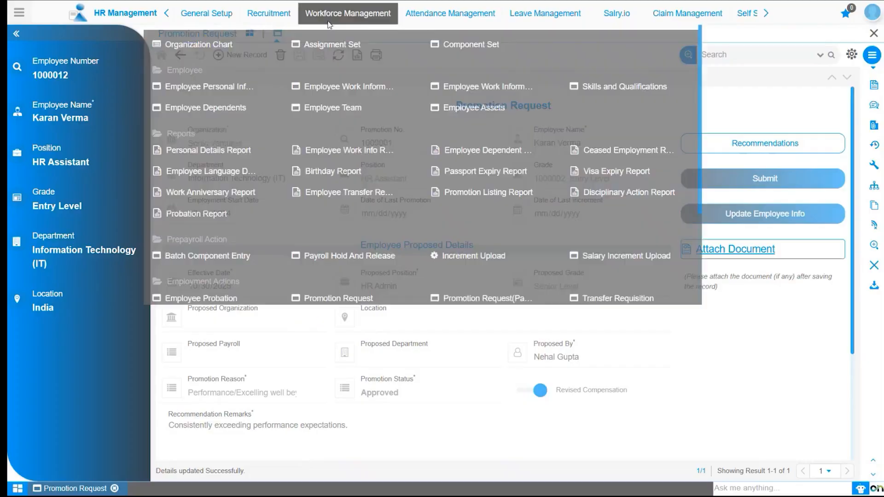
- Open the promoted employee's Employee Work Information record and check its start date, position, grade and change reason
left_click(329, 19)
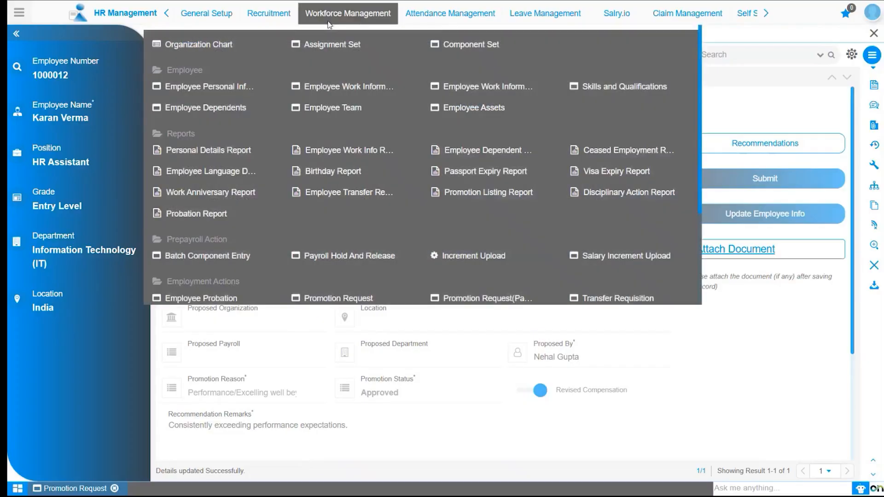
left_click(328, 89)
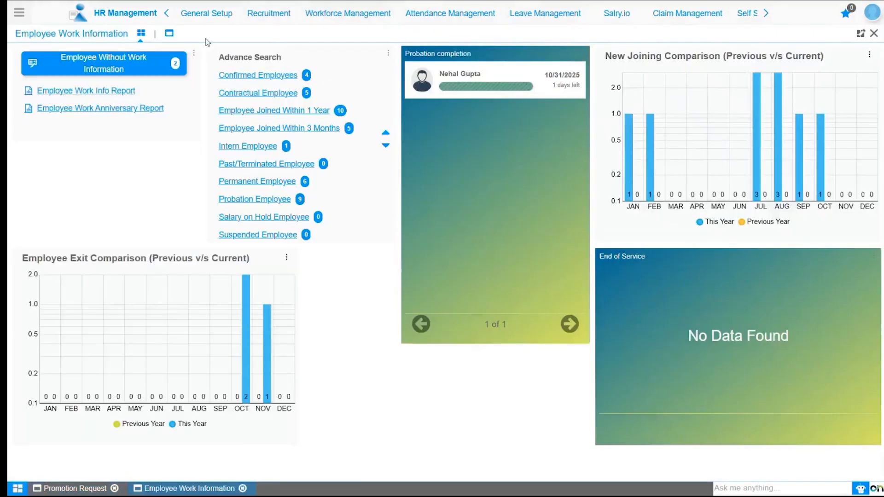
left_click(170, 35)
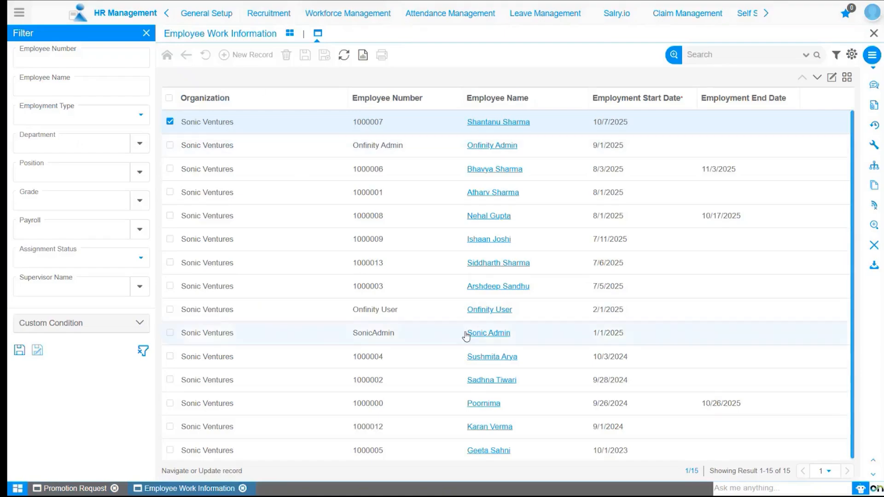
left_click(483, 427)
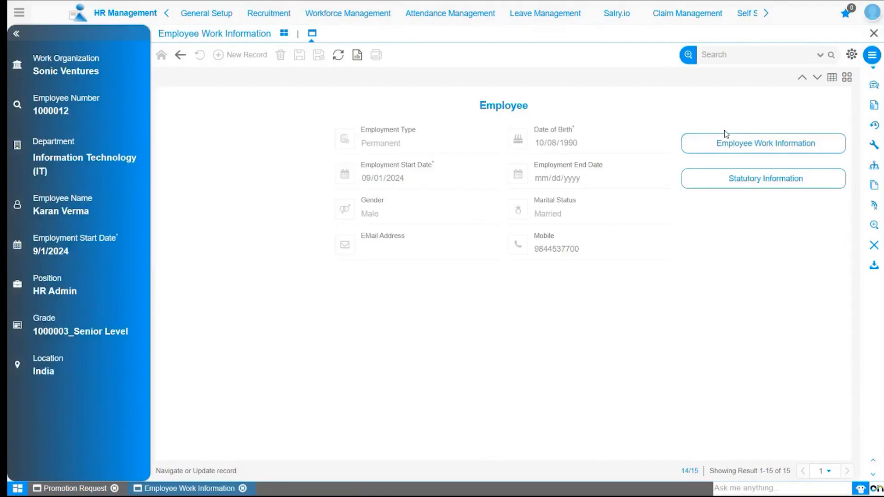
left_click(726, 147)
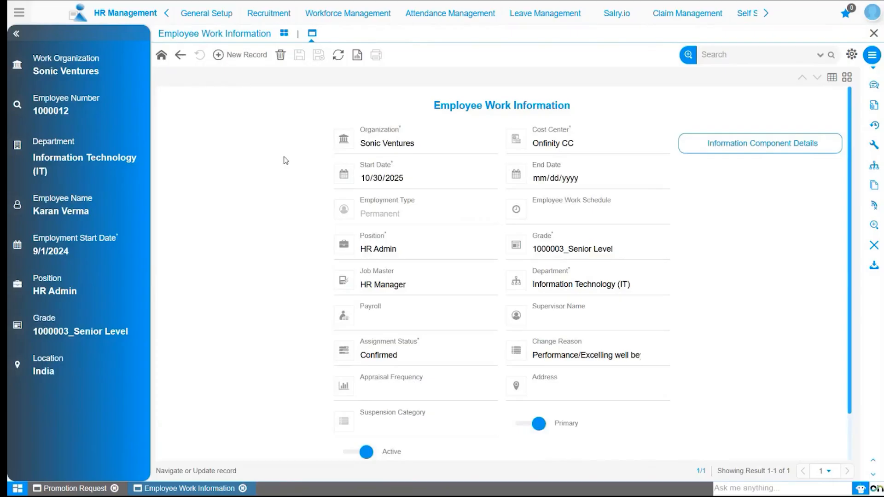
left_click(397, 165)
mouse_move(563, 378)
scroll(548, 354, "down", 2)
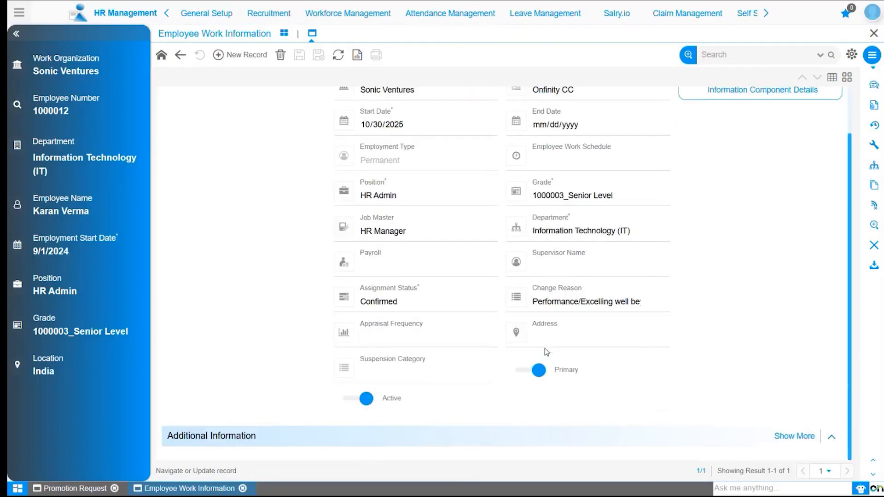
scroll(546, 353, "up", 2)
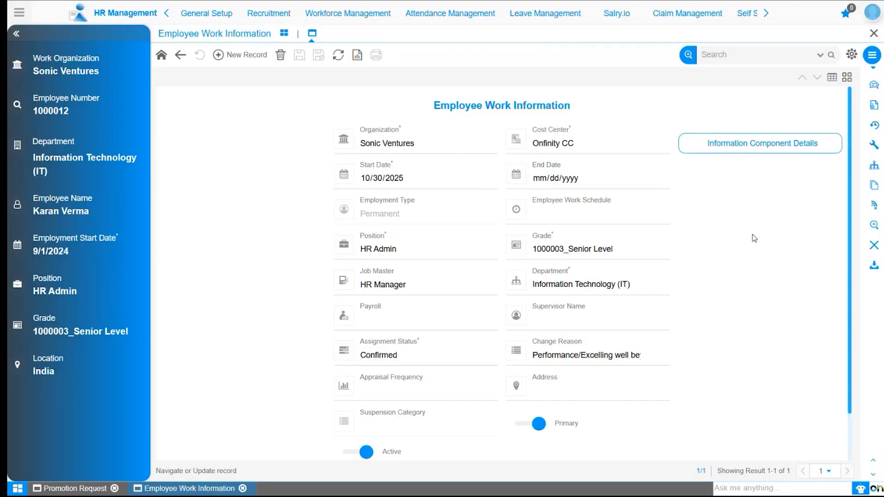
- Zoom across to the Employee Work Information version record and examine its old values and Versioning details
left_click(876, 62)
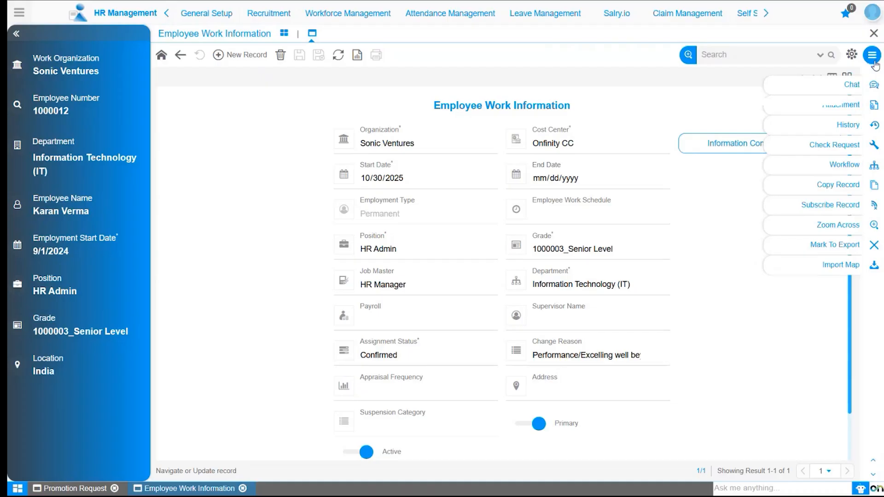
left_click(843, 228)
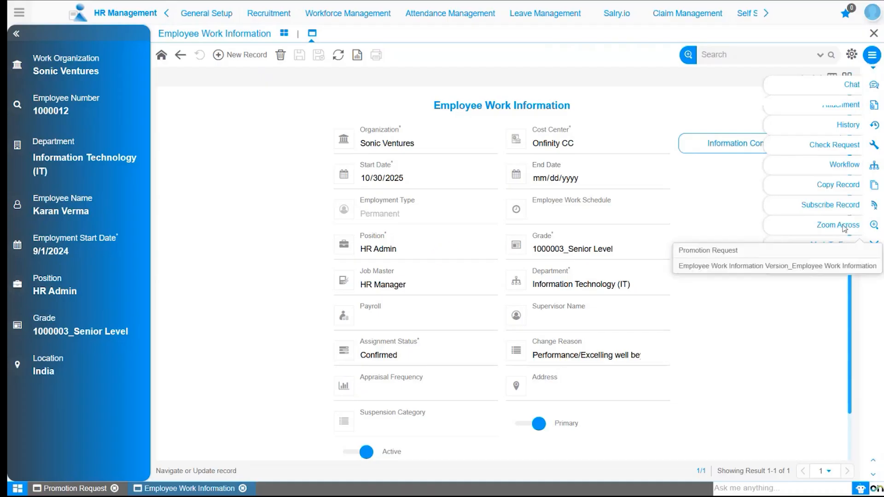
left_click(843, 267)
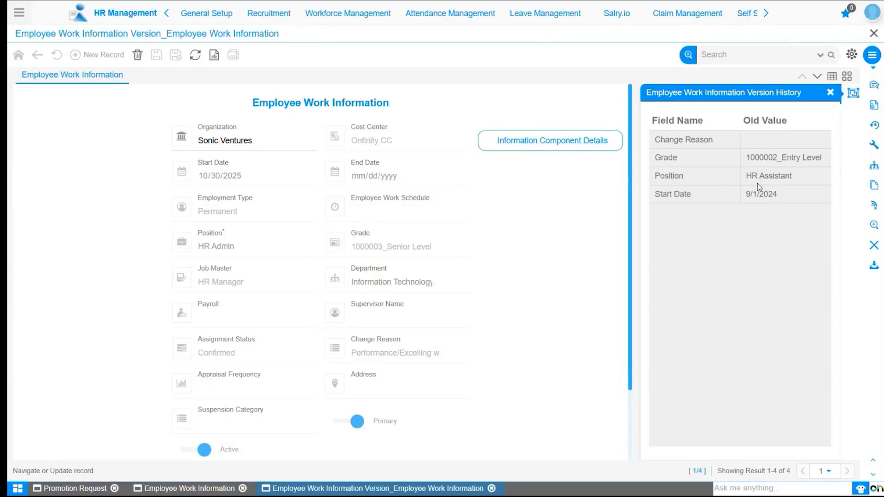
scroll(491, 313, "down", 2)
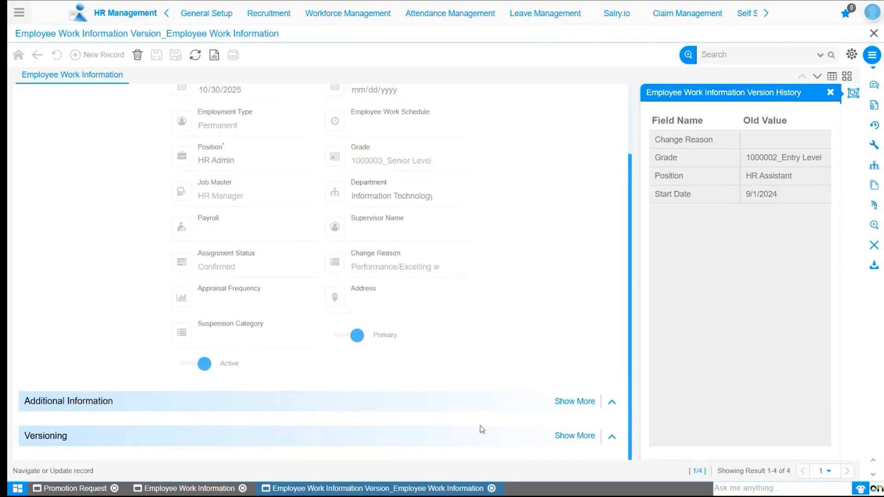
left_click(563, 438)
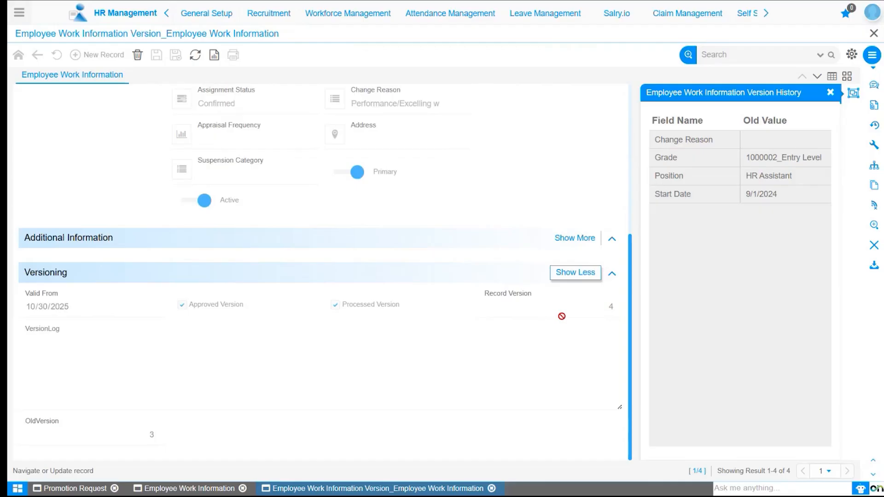
- Move to the second Employee Work Information version record and examine its old values and details
scroll(562, 316, "up", 6)
left_click(818, 77)
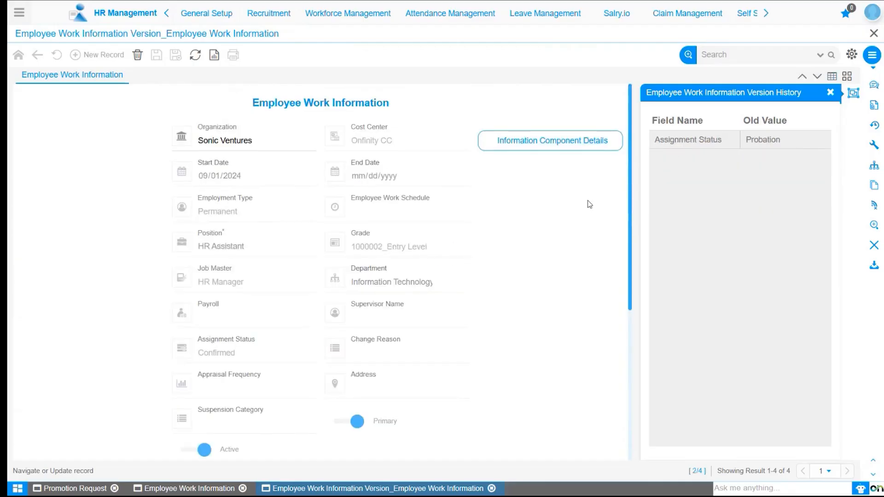
scroll(486, 309, "down", 3)
scroll(306, 332, "up", 3)
- Return to the Promotion Request dashboard and refresh its widgets through the Mosaic settings
left_click(99, 489)
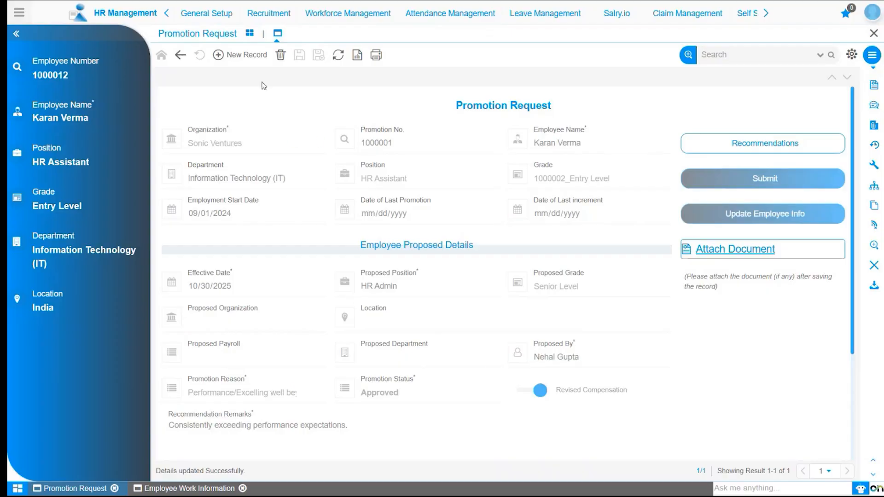
left_click(250, 34)
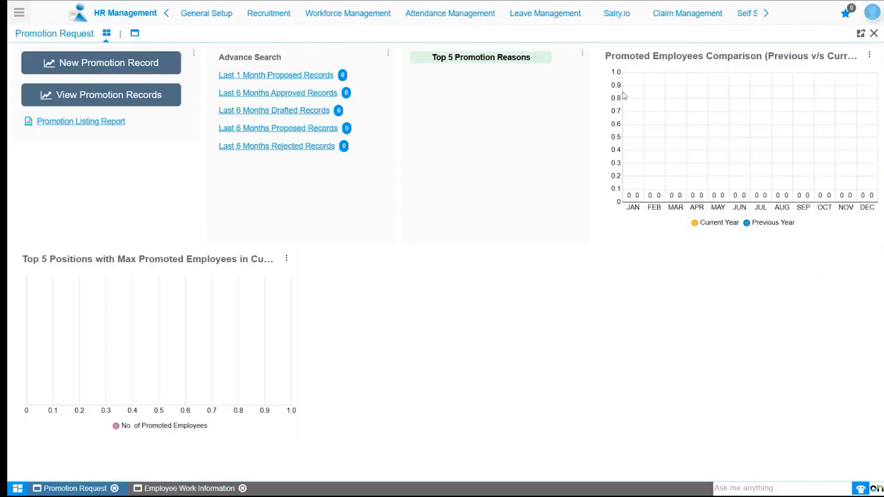
left_click(861, 34)
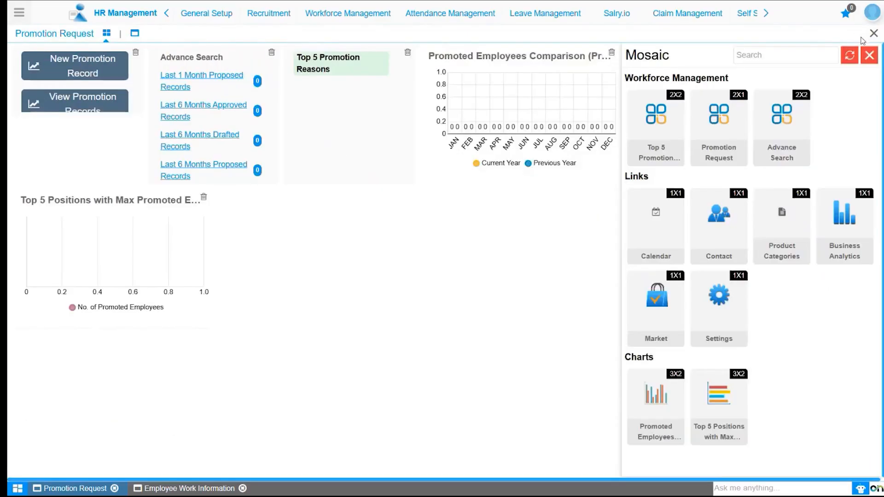
left_click(850, 57)
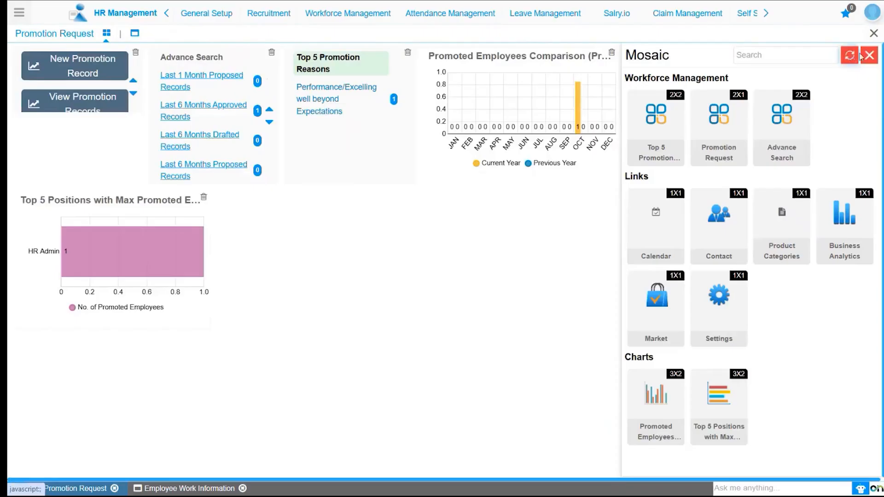
left_click(870, 56)
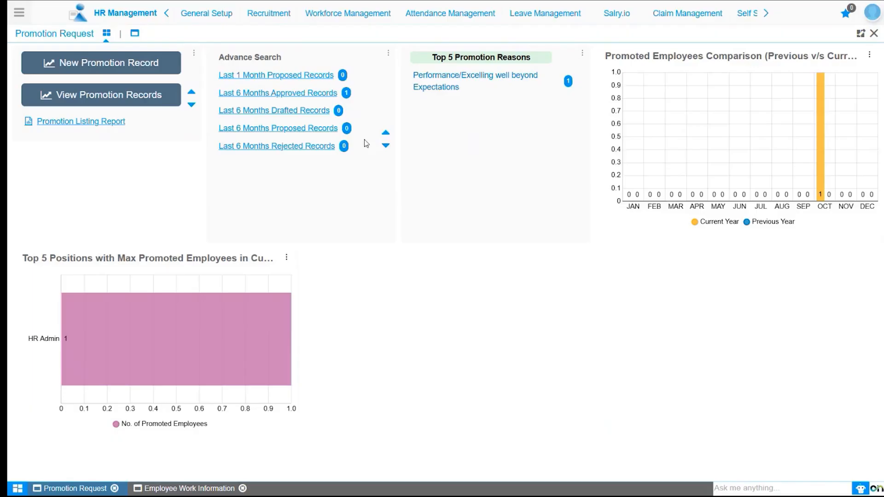
- Open the approved HR Admin promotion record in Promotion Request(Payroll) and review its details
left_click(346, 16)
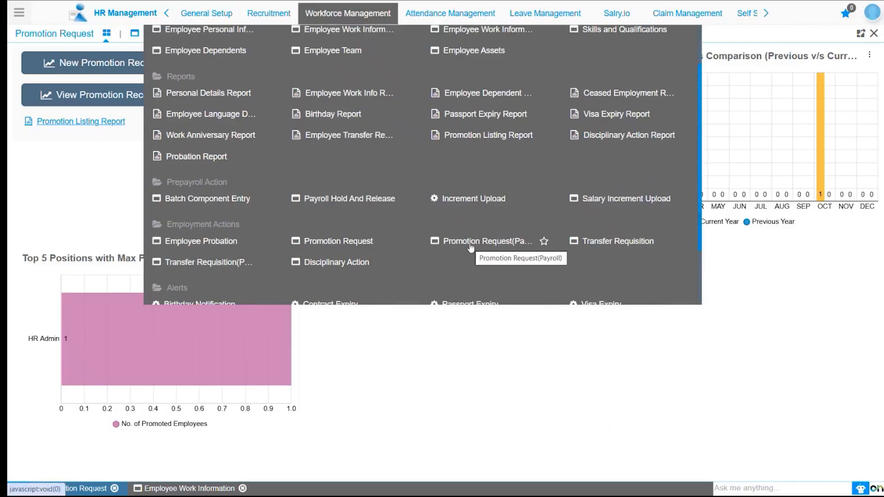
left_click(471, 248)
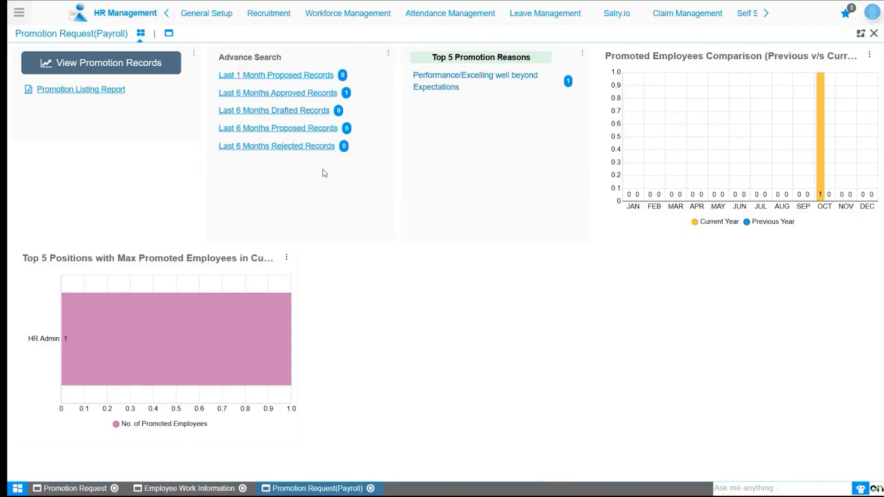
left_click(169, 34)
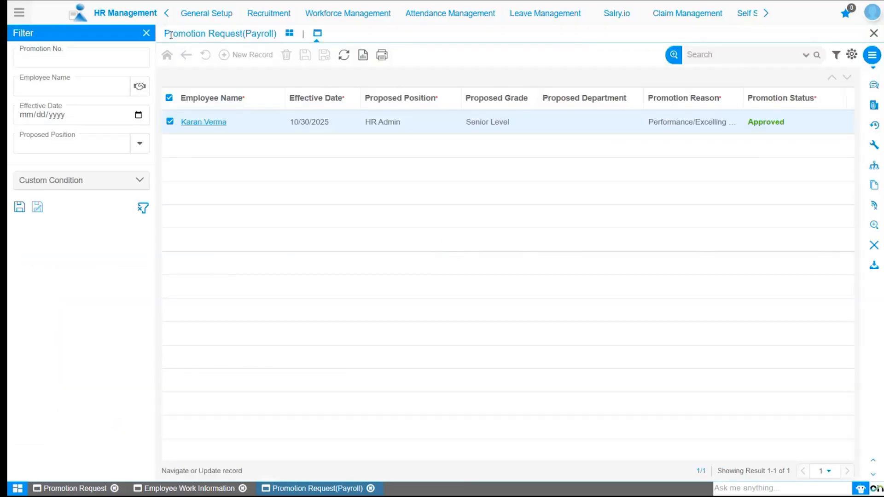
left_click(201, 123)
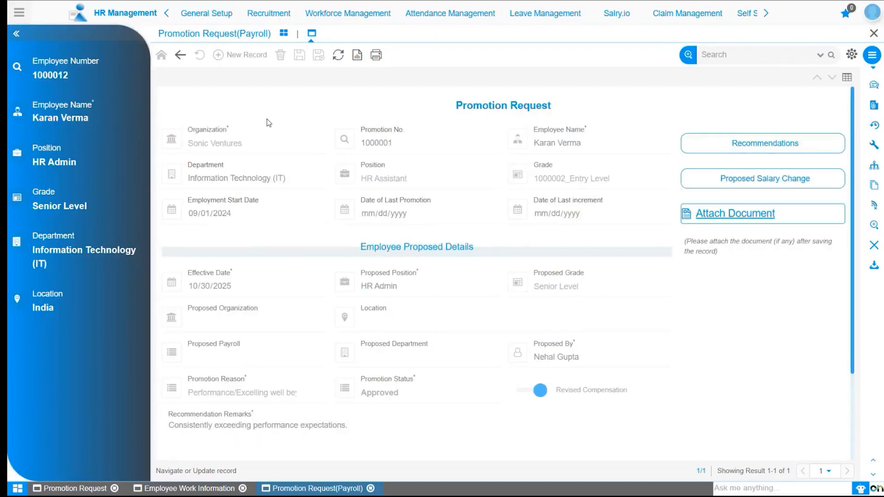
scroll(371, 241, "down", 1)
scroll(400, 251, "up", 1)
- Start a Proposed Salary Change for the promotion with component type Gross Salary and a proposed component value of 60,000
left_click(727, 177)
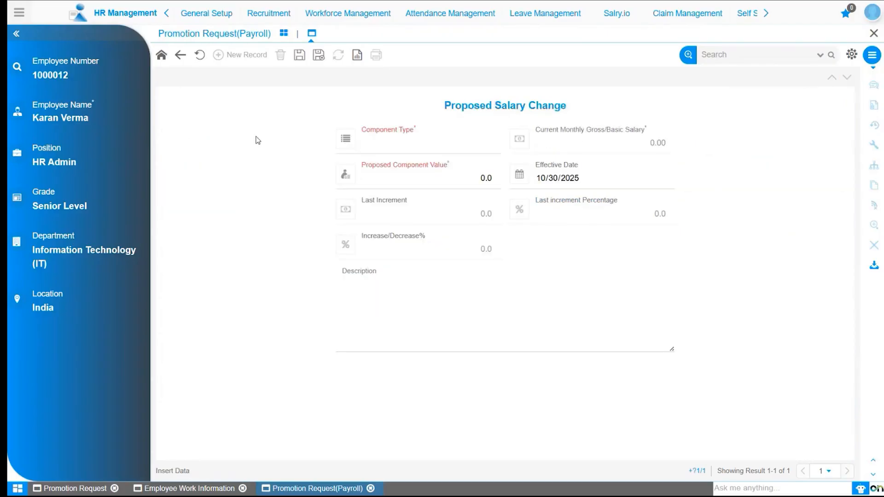
left_click(375, 133)
left_click(376, 148)
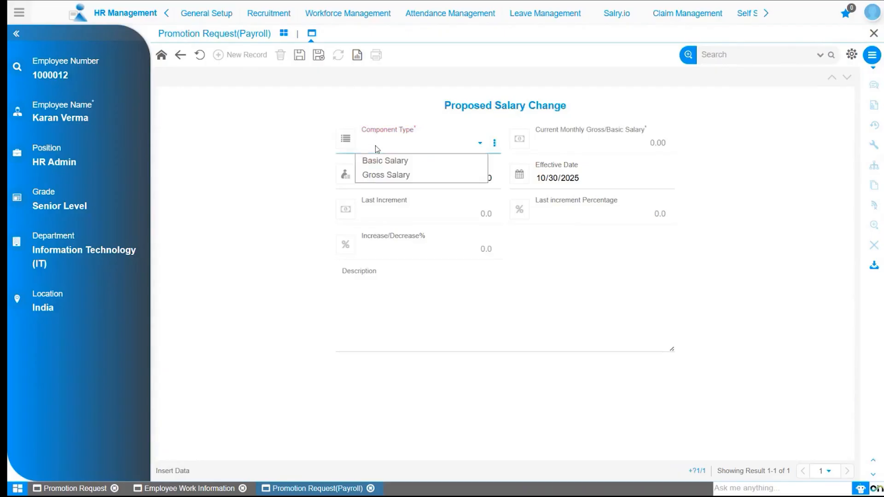
left_click(389, 177)
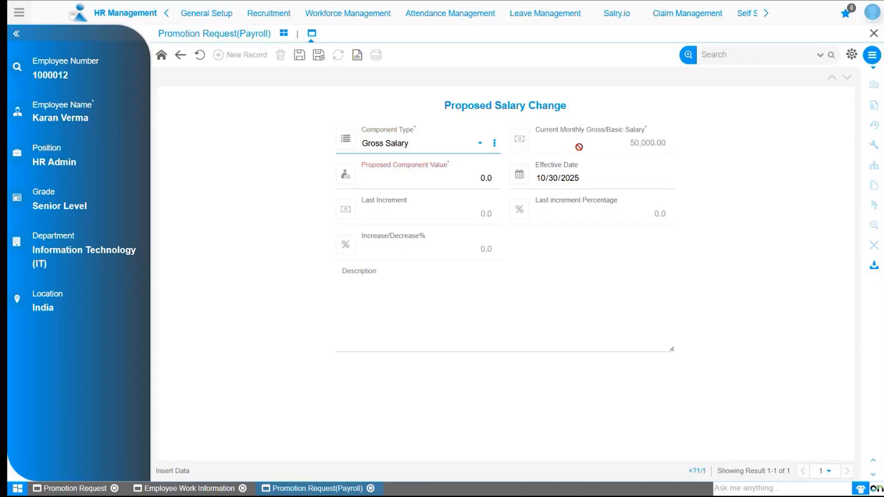
left_click(466, 186)
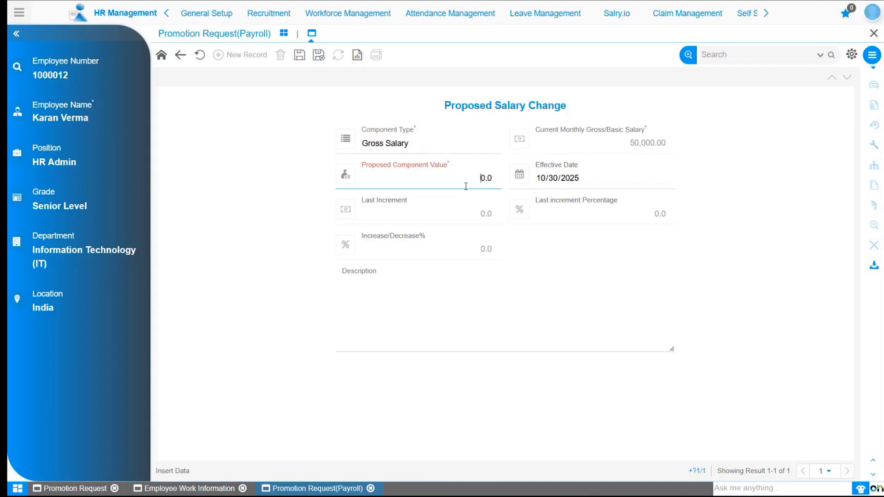
type("6000")
left_click(544, 185)
left_click(574, 193)
left_click(454, 172)
- Describe the salary change as "The salary has been revised based on performance and role enhancement." and save it
left_click(430, 292)
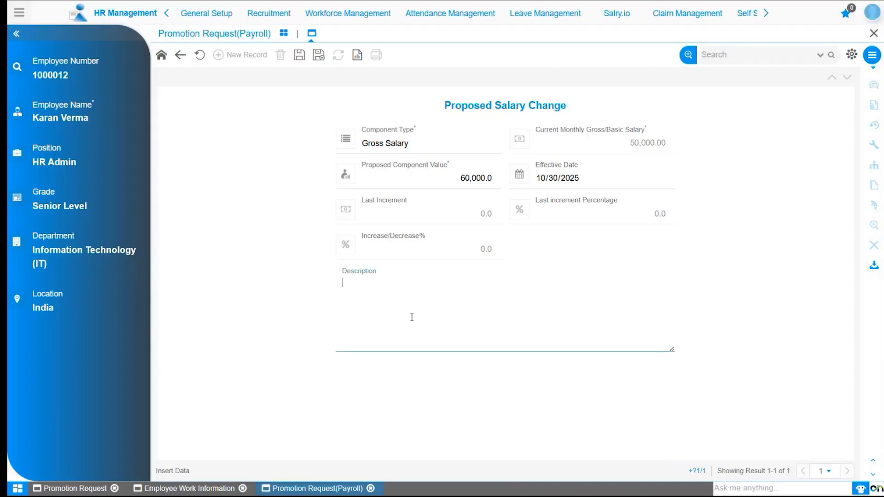
type("The salary has been revised based on performance and role enhancement.")
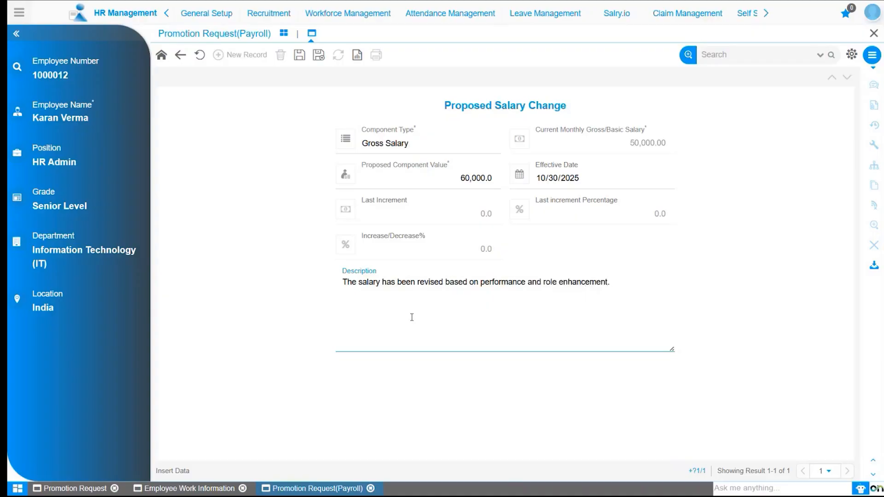
left_click(300, 56)
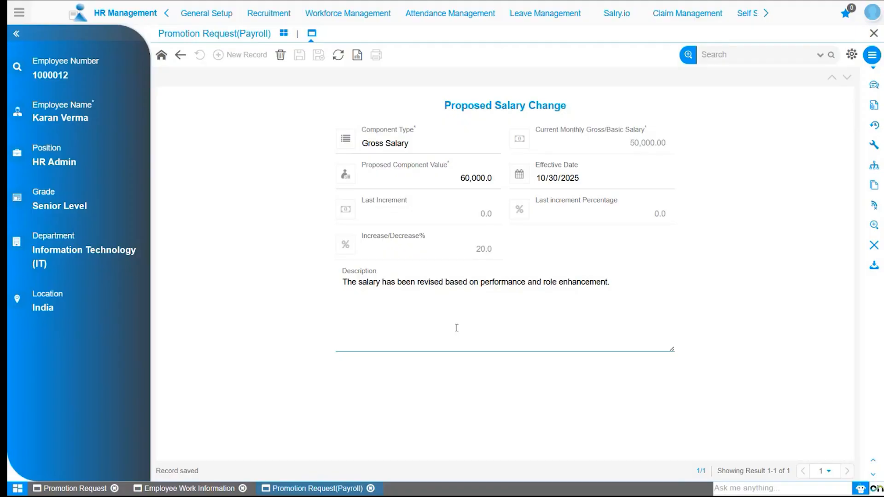
- Open the Promotion Letter of the Promotion Request record as a PDF, read through it and return to the request
left_click(102, 491)
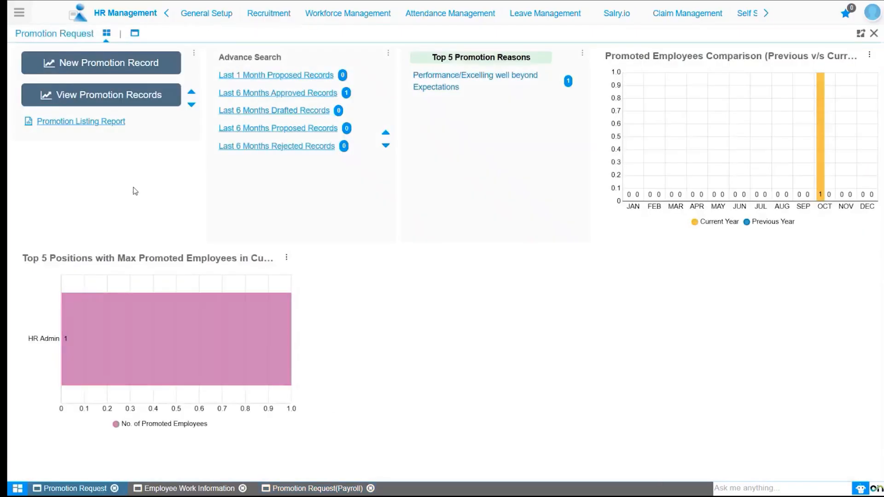
left_click(134, 33)
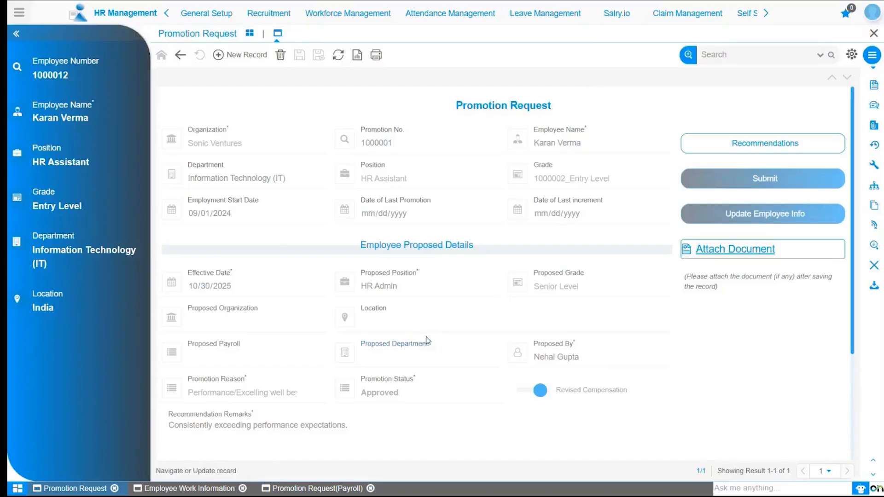
left_click(869, 59)
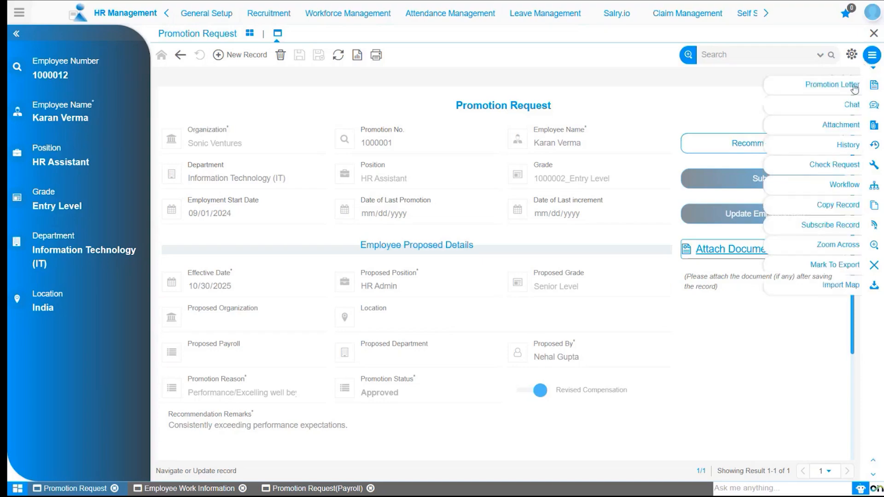
mouse_move(856, 88)
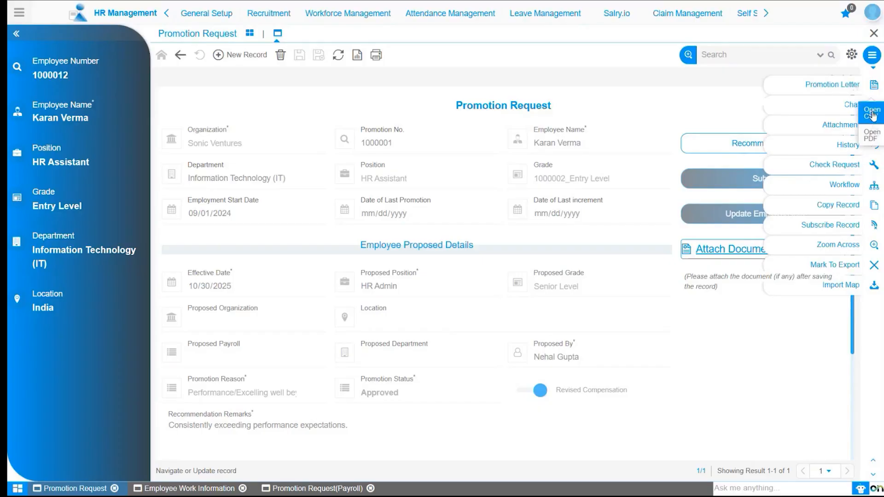
left_click(871, 135)
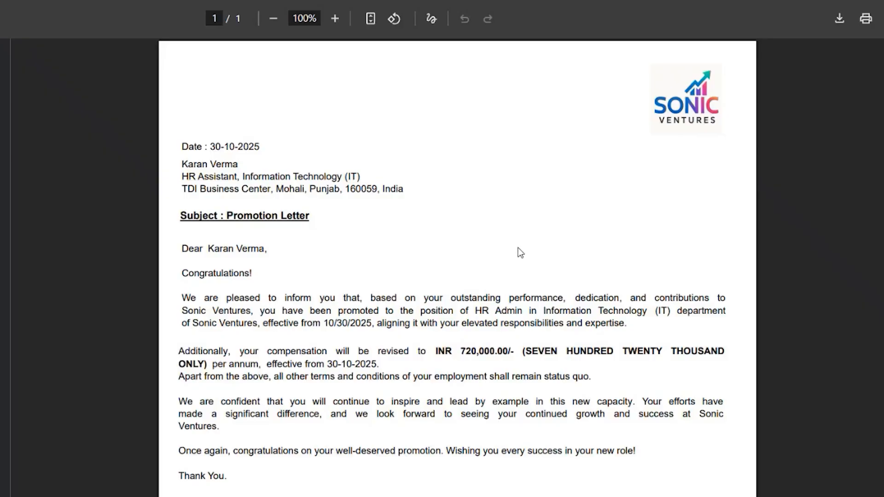
scroll(518, 248, "down", 4)
scroll(518, 247, "up", 1)
scroll(519, 251, "up", 3)
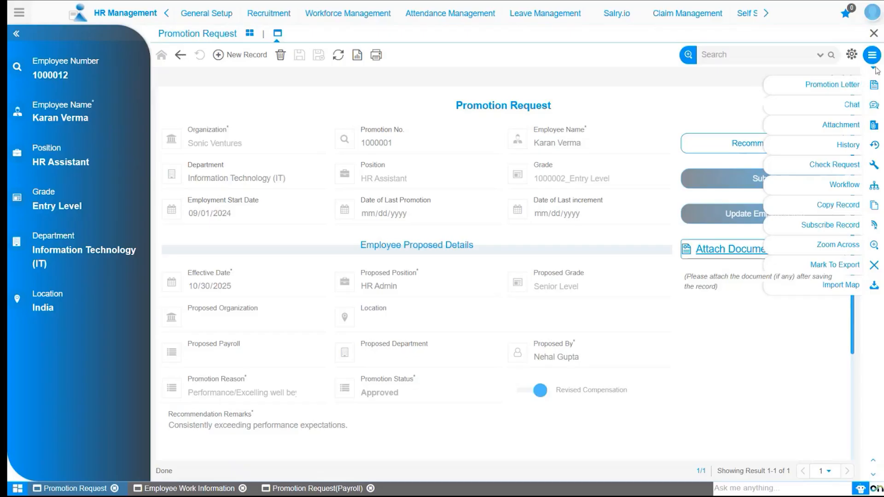
left_click(873, 56)
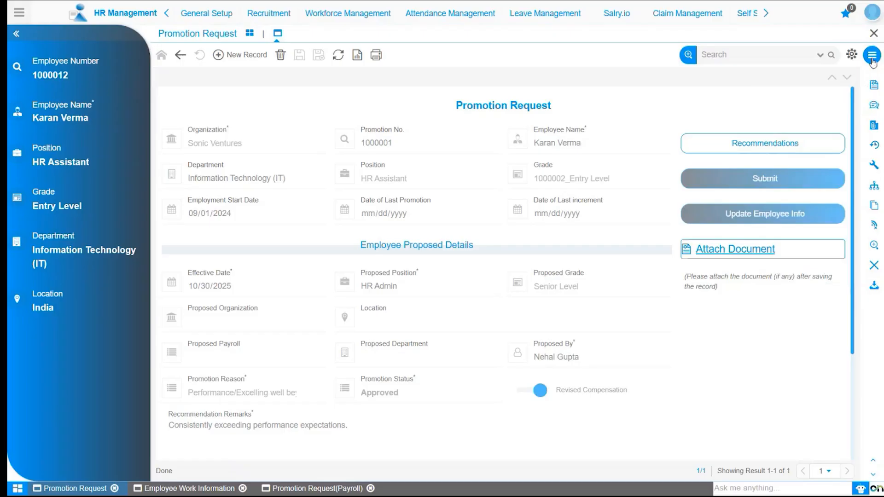
- Open the Promotion Listing Report from the Promotion Request dashboard
mouse_move(616, 143)
mouse_move(317, 16)
left_click(249, 37)
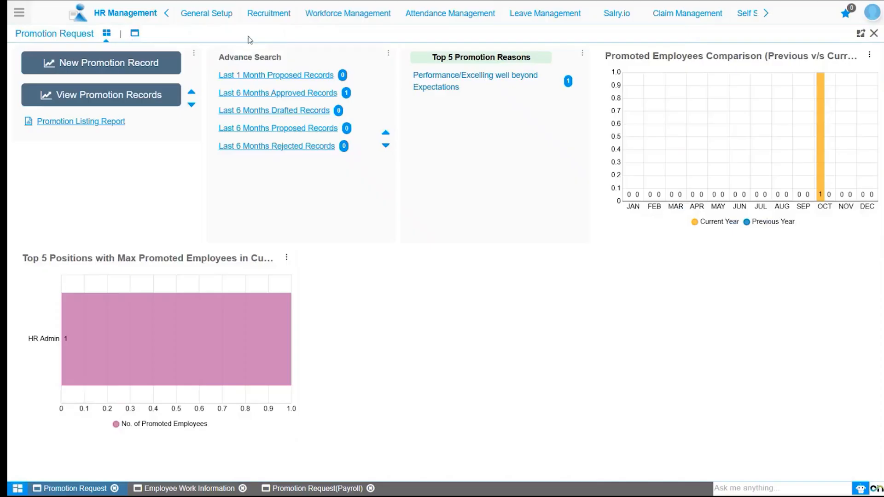
left_click(86, 130)
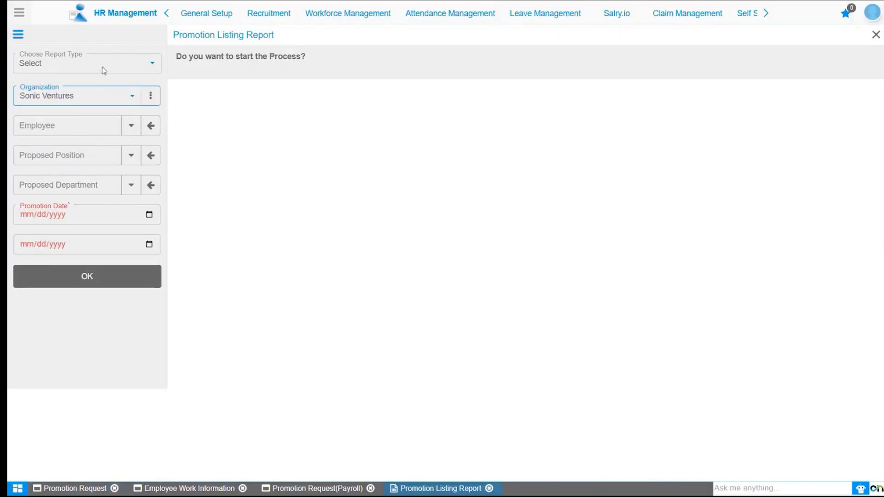
- Examine the report type choices and keep Sonic Ventures as the organization for the Promotion Listing Report
left_click(103, 71)
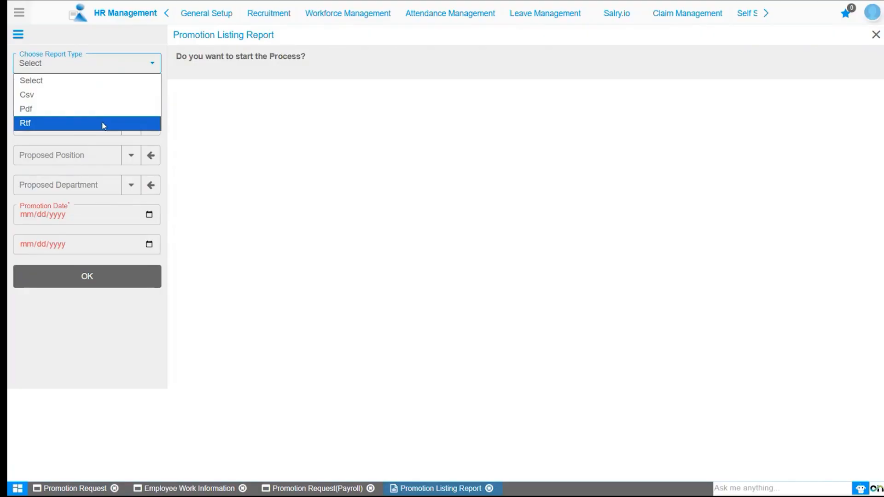
left_click(102, 98)
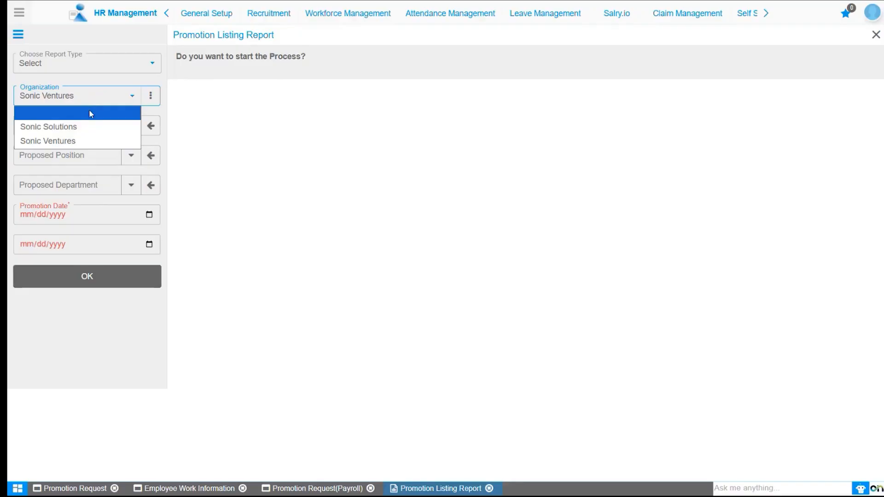
left_click(88, 136)
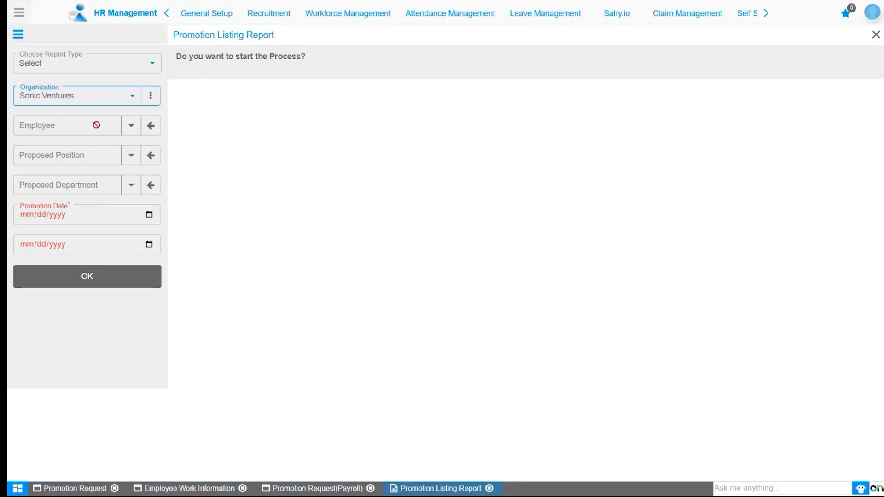
left_click(127, 135)
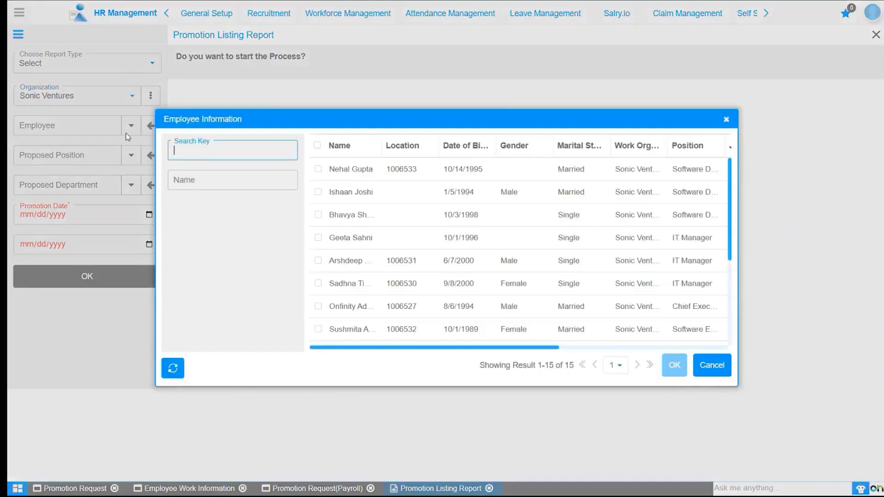
left_click(318, 169)
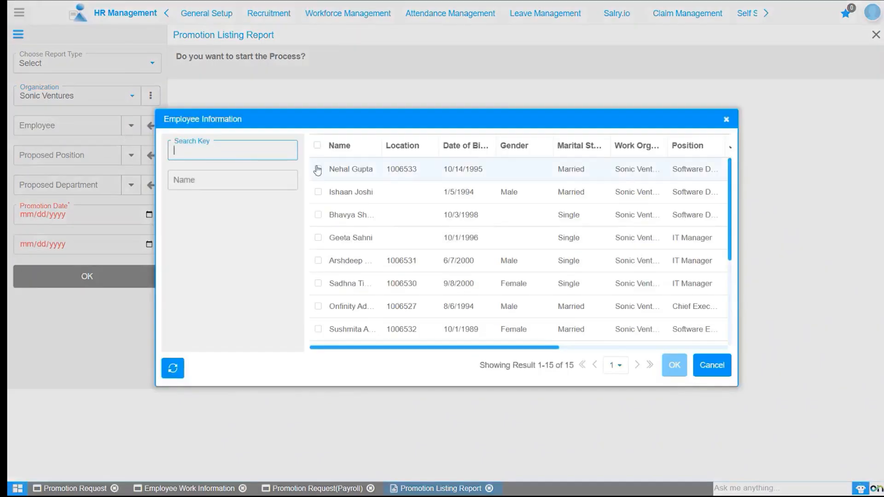
left_click(318, 192)
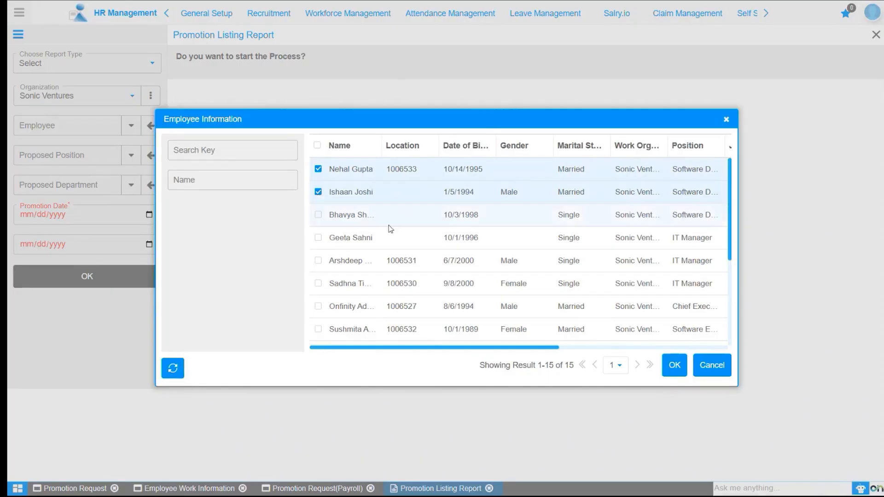
left_click(710, 371)
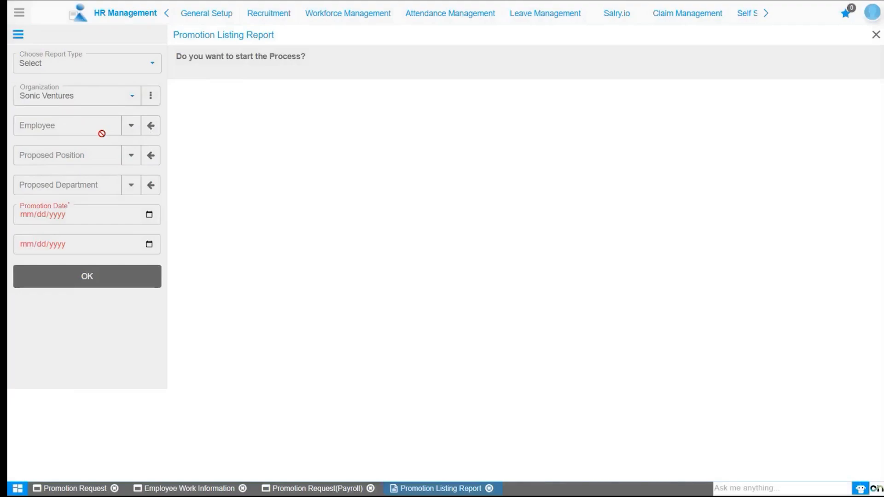
left_click(129, 162)
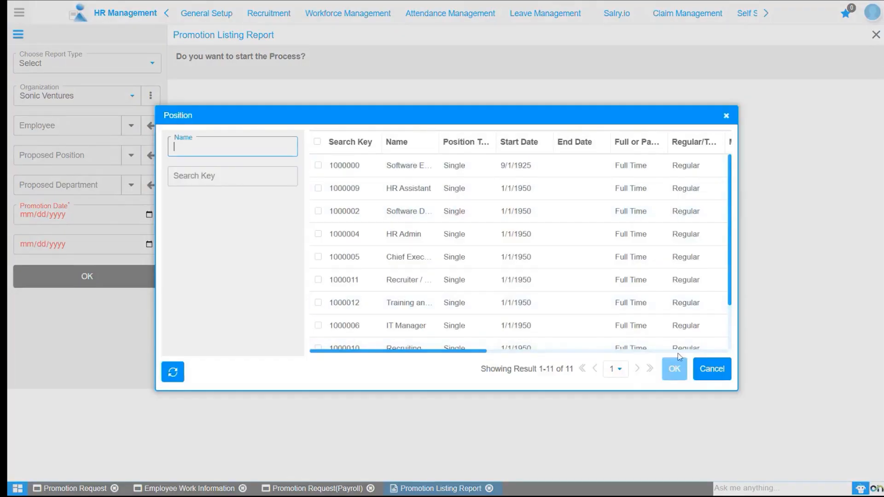
left_click(702, 370)
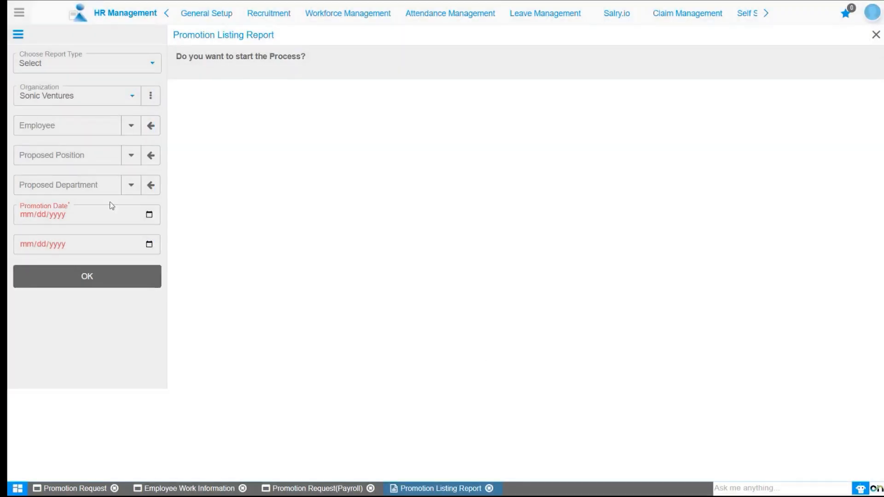
- Examine the department choices for the Proposed Department filter without selecting one
left_click(131, 185)
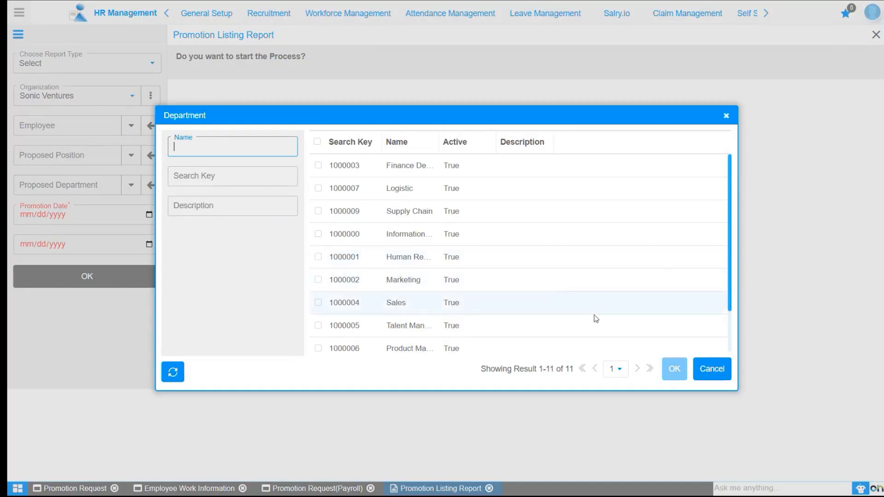
left_click(706, 369)
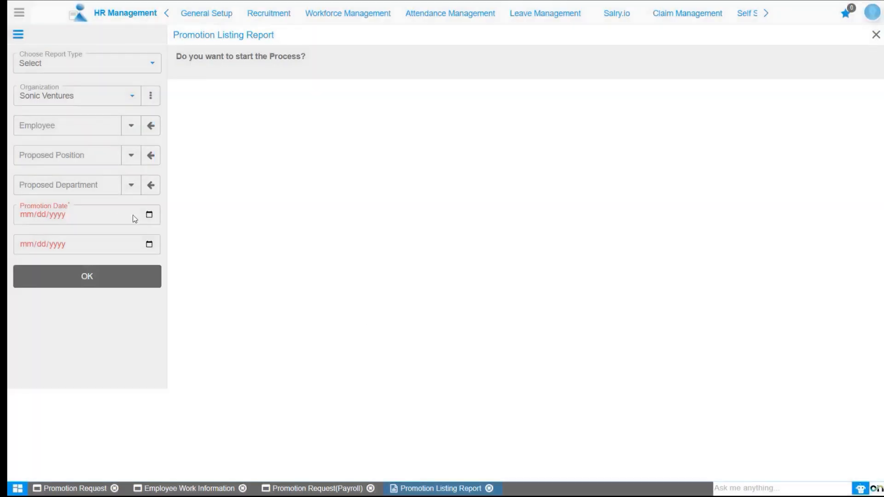
- Set the promotion date range from 09/01/2025 to 10/31/2025 and generate the Promotion Listing Report
left_click(149, 215)
left_click(106, 238)
left_click(44, 276)
left_click(149, 244)
left_click(109, 369)
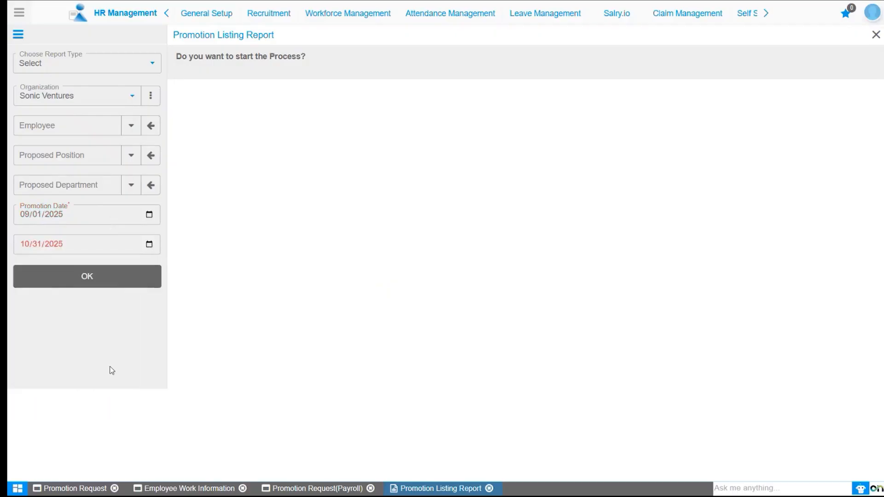
left_click(117, 285)
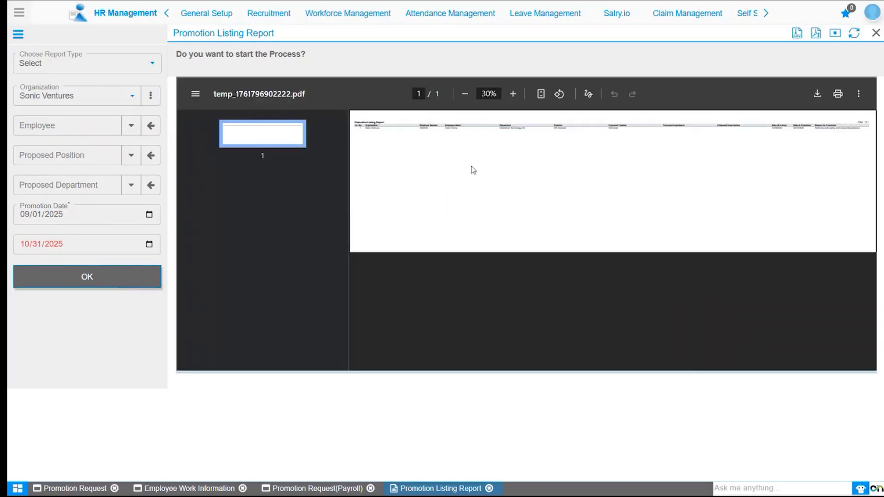
- Enlarge the generated Promotion Listing Report to 90% and read across its columns of promotion details
left_click(518, 95)
left_click(519, 96)
left_click(519, 95)
left_click(519, 96)
left_click(519, 98)
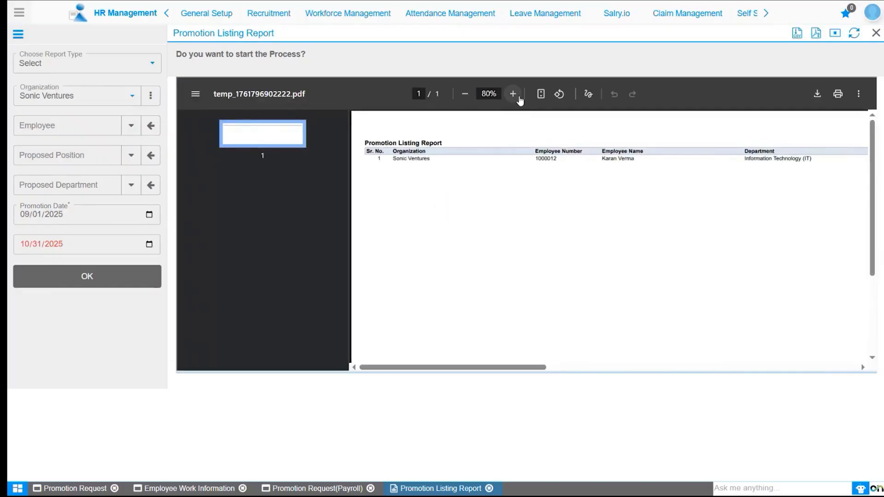
left_click(520, 98)
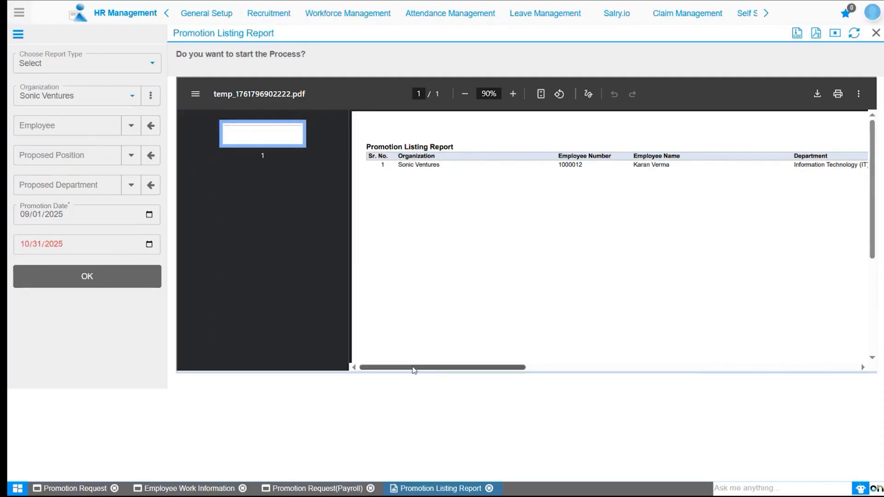
left_click_drag(416, 368, 321, 362)
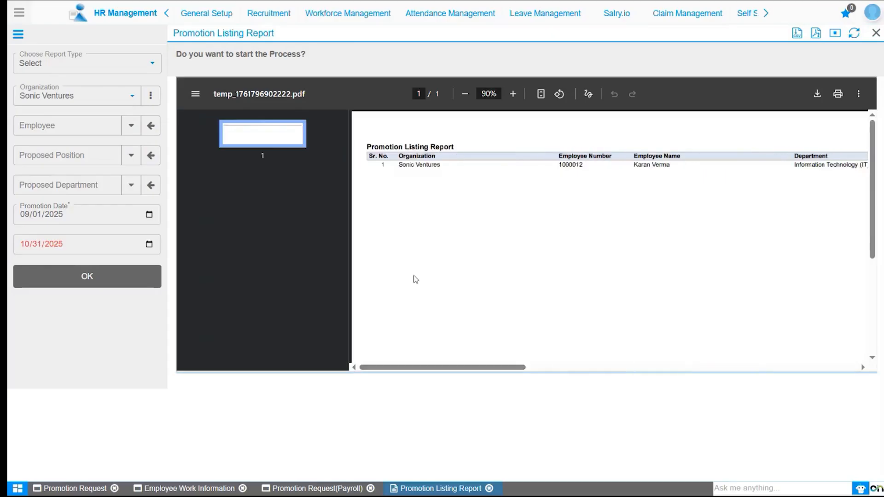